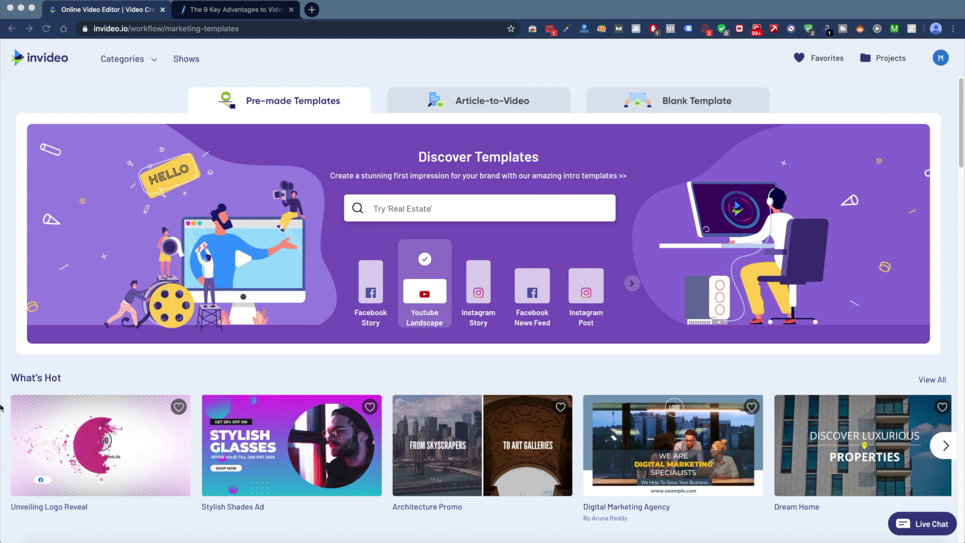
- Filter the pre-made templates by Facebook Story and then by Facebook News Feed format
{"action": "left_click", "coordinate": [358, 70]}
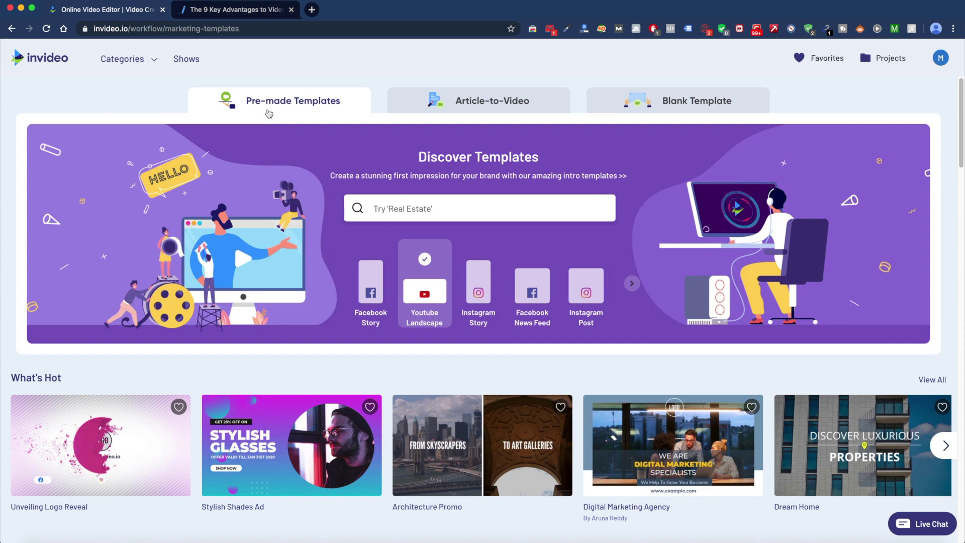
{"action": "left_click", "coordinate": [378, 292]}
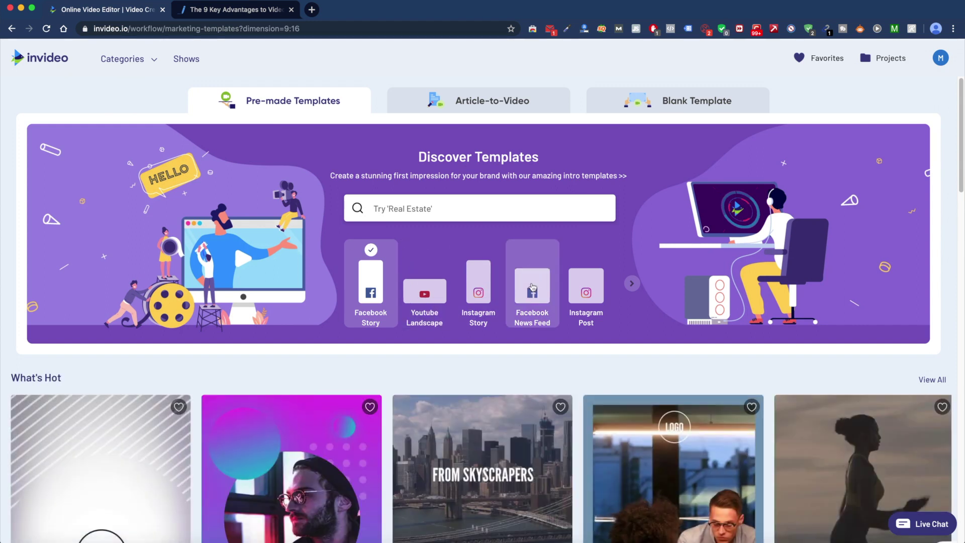
{"action": "left_click", "coordinate": [533, 288]}
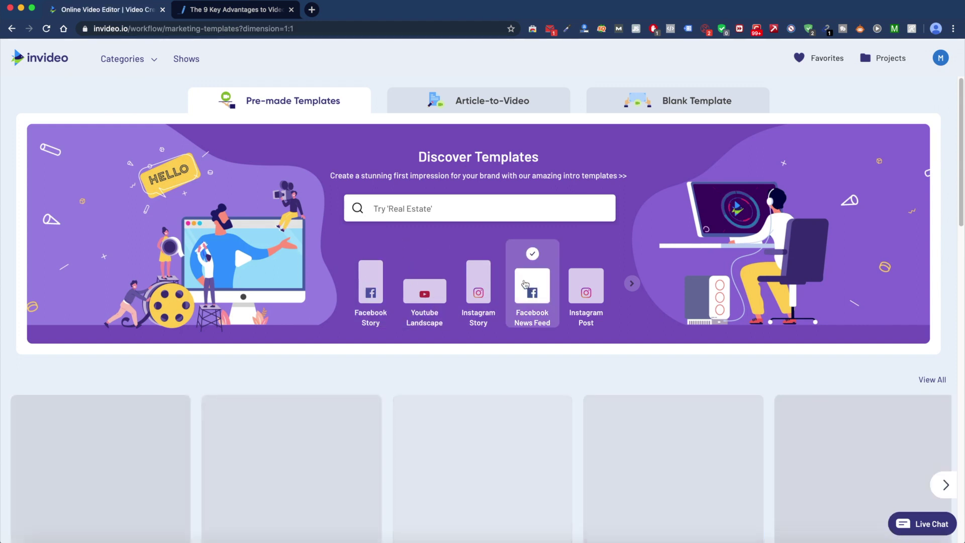
{"action": "scroll", "coordinate": [407, 232], "scroll_direction": "down", "scroll_amount": 1}
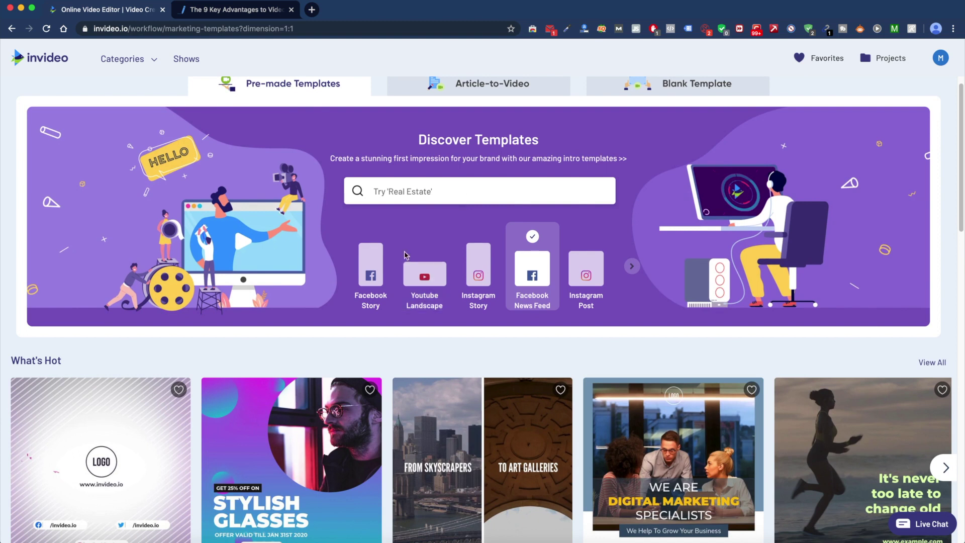
{"action": "scroll", "coordinate": [408, 244], "scroll_direction": "down", "scroll_amount": 5}
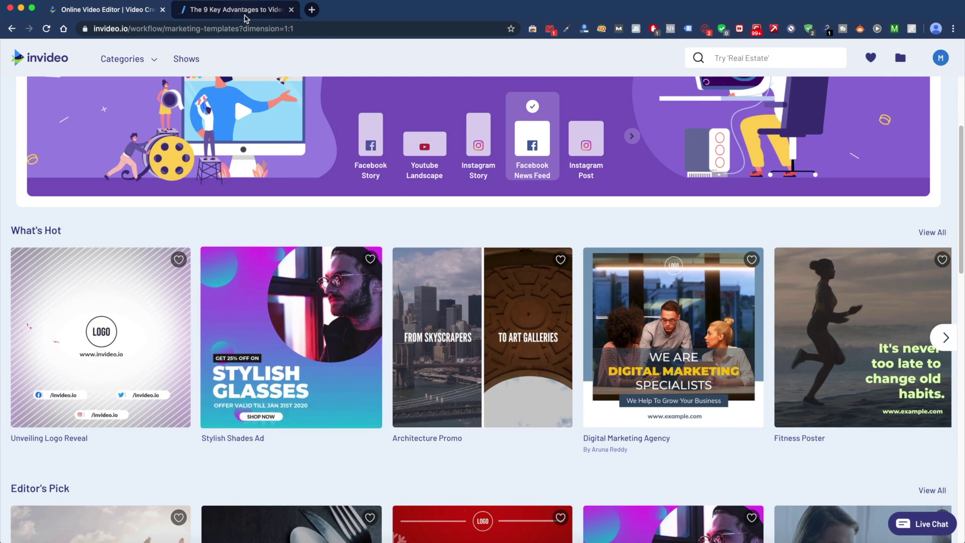
- Switch to the whiteboardanimation.com article on video advertising, read its key advantages, and return to the InVideo template gallery
{"action": "key", "text": "ctrl+Tab"}
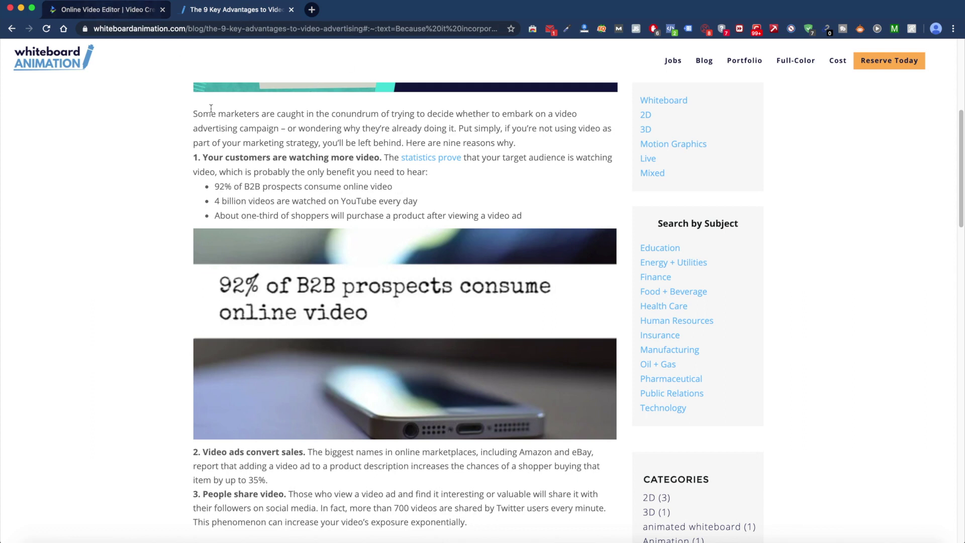
{"action": "scroll", "coordinate": [147, 203], "scroll_direction": "down", "scroll_amount": 2}
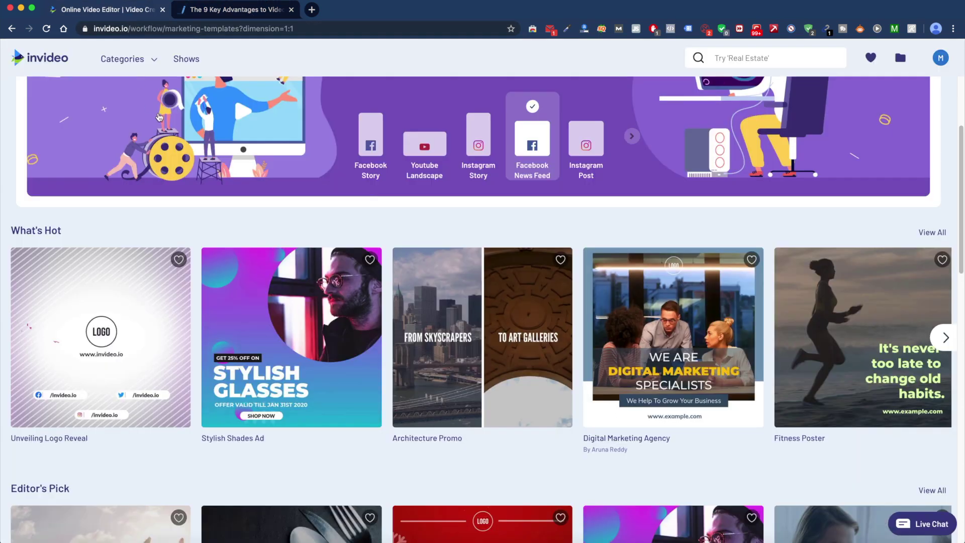
{"action": "left_click", "coordinate": [131, 12]}
{"action": "left_click", "coordinate": [143, 64]}
- Browse the square template gallery, examining the Product Video Ads, Video Presentations, and Offers & Coupons categories
{"action": "scroll", "coordinate": [103, 198], "scroll_direction": "down", "scroll_amount": 20}
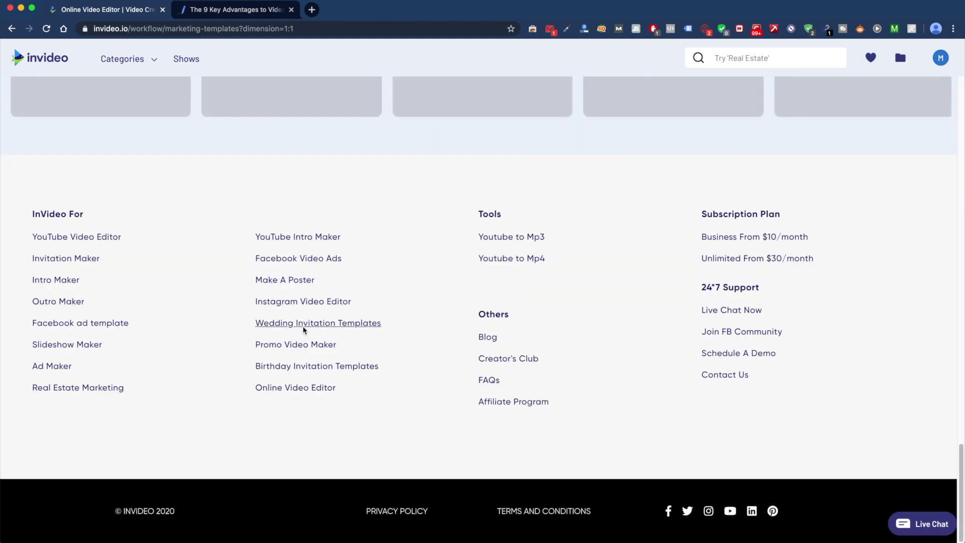
{"action": "scroll", "coordinate": [309, 304], "scroll_direction": "down", "scroll_amount": 15}
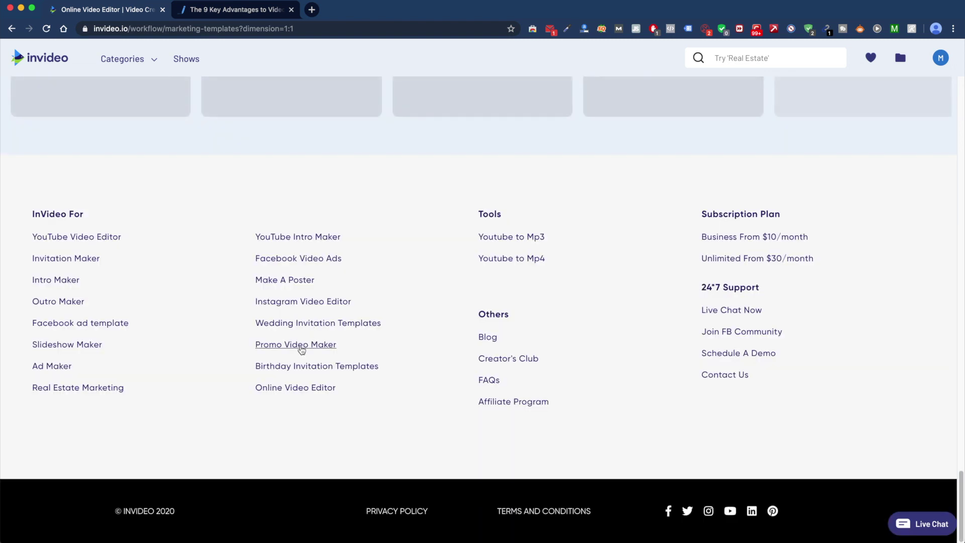
{"action": "scroll", "coordinate": [293, 360], "scroll_direction": "down", "scroll_amount": 15}
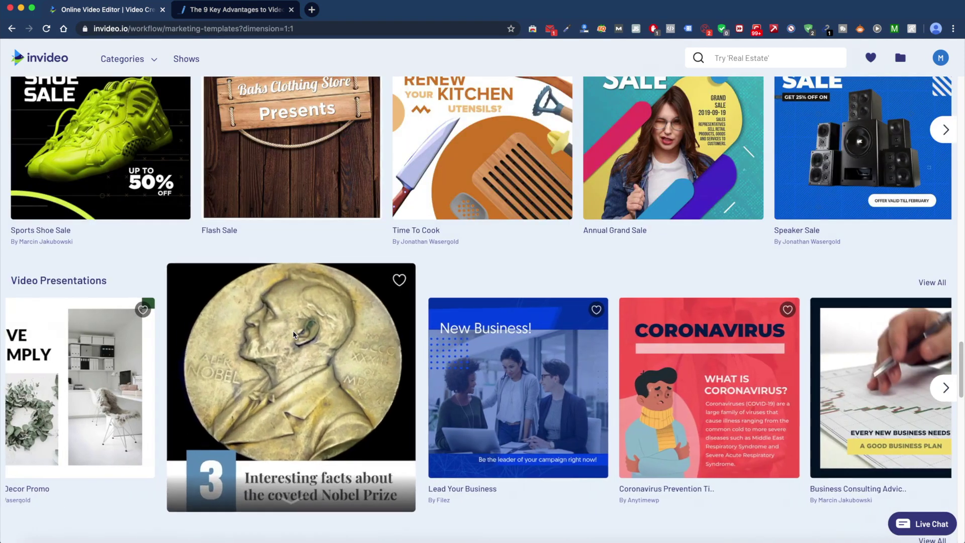
{"action": "scroll", "coordinate": [294, 335], "scroll_direction": "up", "scroll_amount": 6}
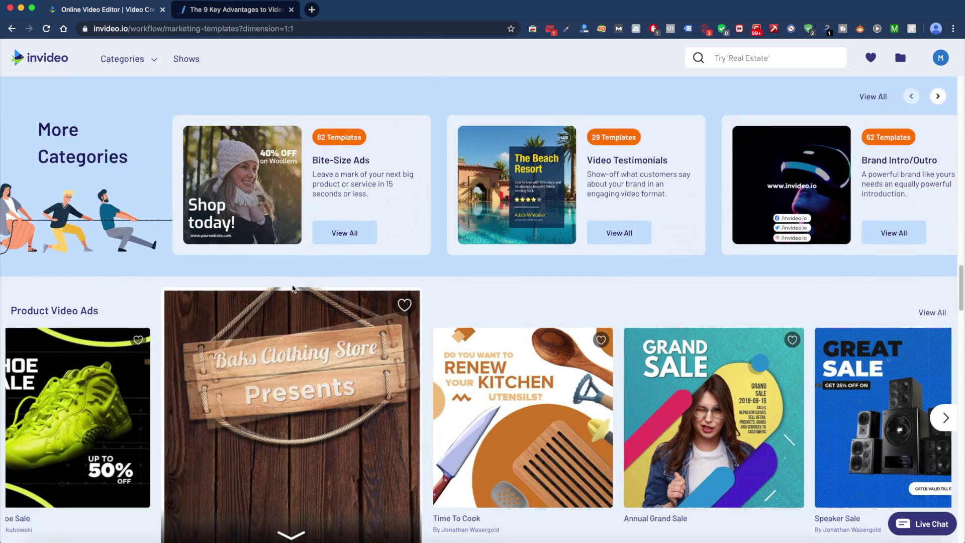
{"action": "scroll", "coordinate": [252, 295], "scroll_direction": "down", "scroll_amount": 3}
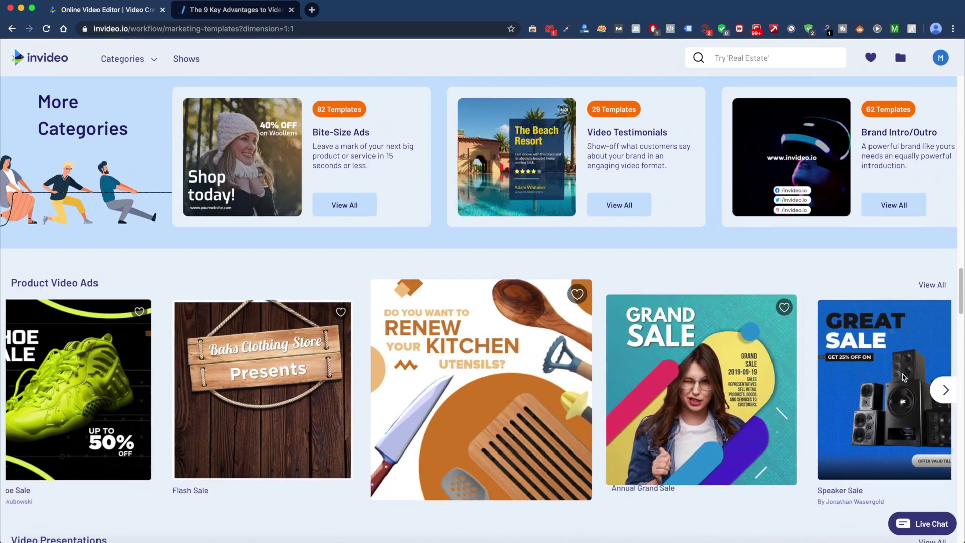
{"action": "mouse_move", "coordinate": [894, 341]}
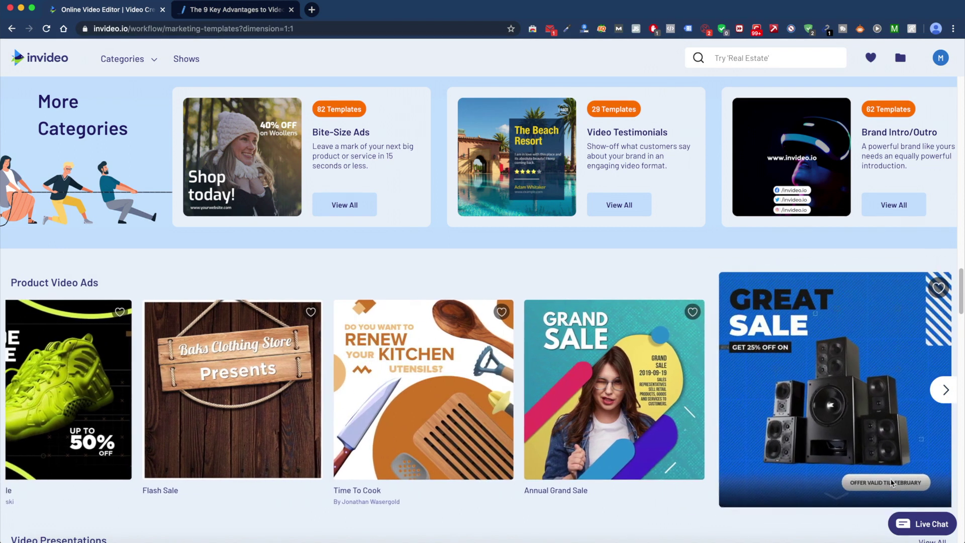
{"action": "scroll", "coordinate": [732, 312], "scroll_direction": "down", "scroll_amount": 1}
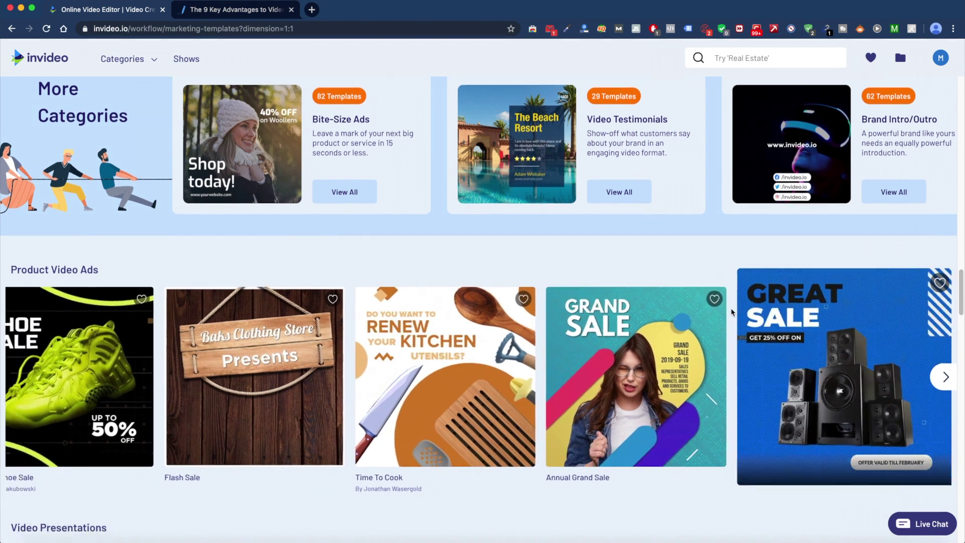
{"action": "scroll", "coordinate": [732, 312], "scroll_direction": "down", "scroll_amount": 5}
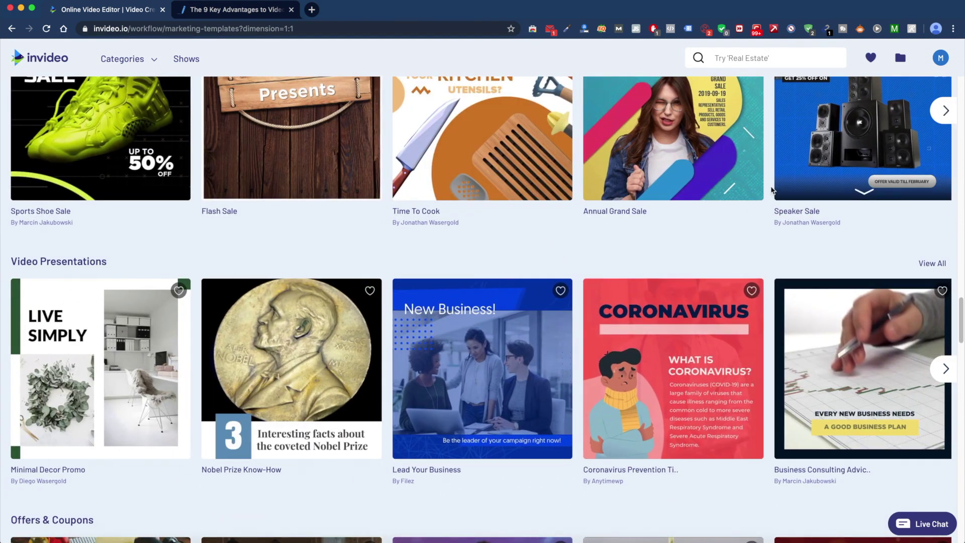
{"action": "mouse_move", "coordinate": [458, 276]}
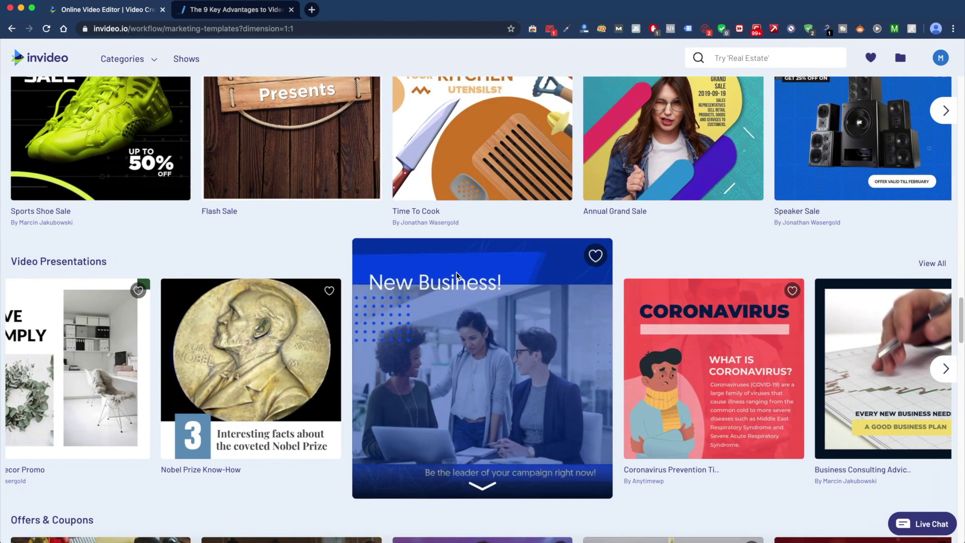
{"action": "scroll", "coordinate": [353, 331], "scroll_direction": "down", "scroll_amount": 8}
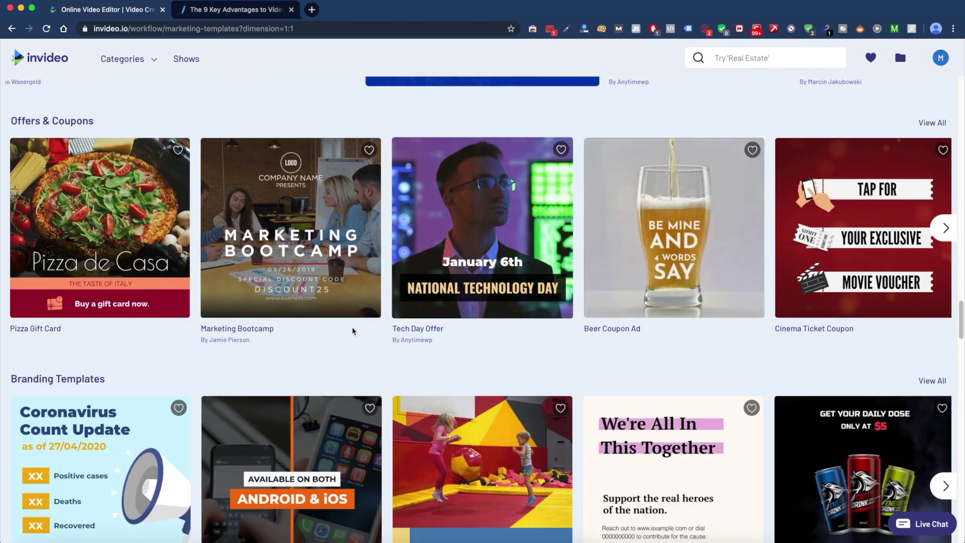
{"action": "scroll", "coordinate": [353, 331], "scroll_direction": "up", "scroll_amount": 20}
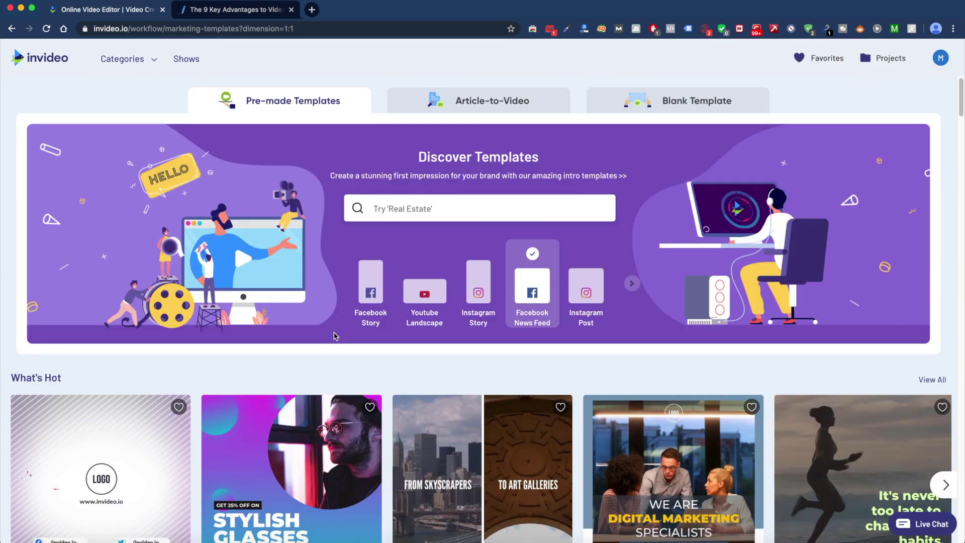
- Preview the Stylish Shades Ad template from What's Hot, choose its Wide (16:9) format and use the template
{"action": "scroll", "coordinate": [311, 382], "scroll_direction": "down", "scroll_amount": 4}
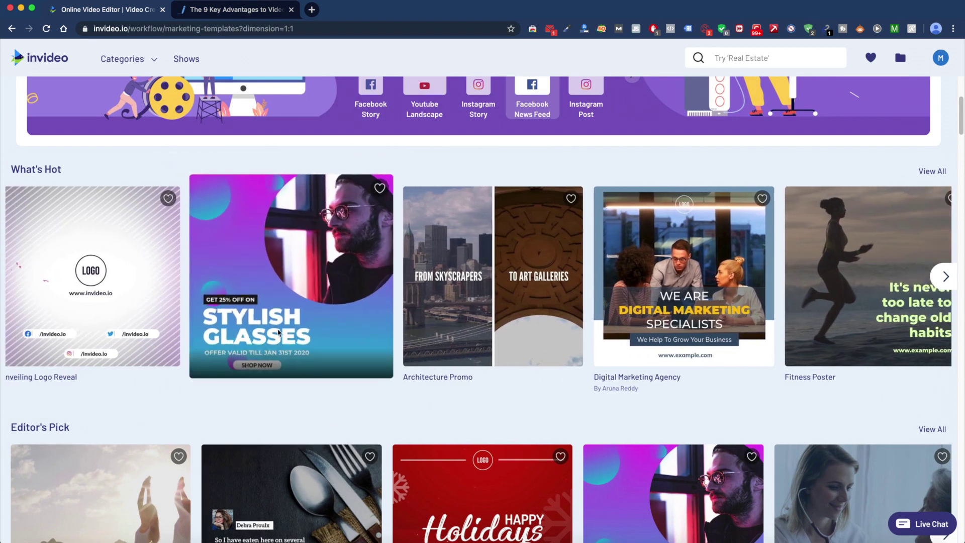
{"action": "scroll", "coordinate": [352, 251], "scroll_direction": "up", "scroll_amount": 1}
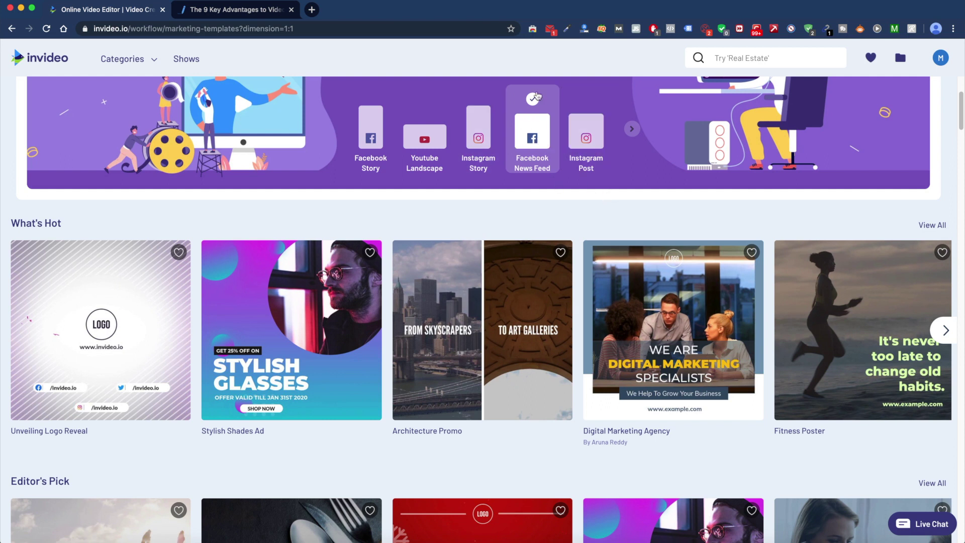
{"action": "mouse_move", "coordinate": [273, 437]}
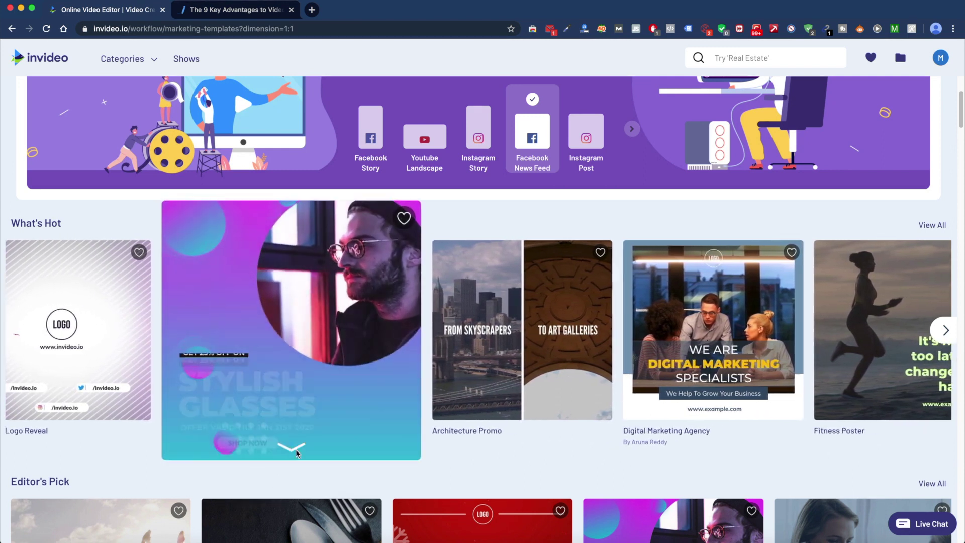
{"action": "left_click", "coordinate": [291, 346]}
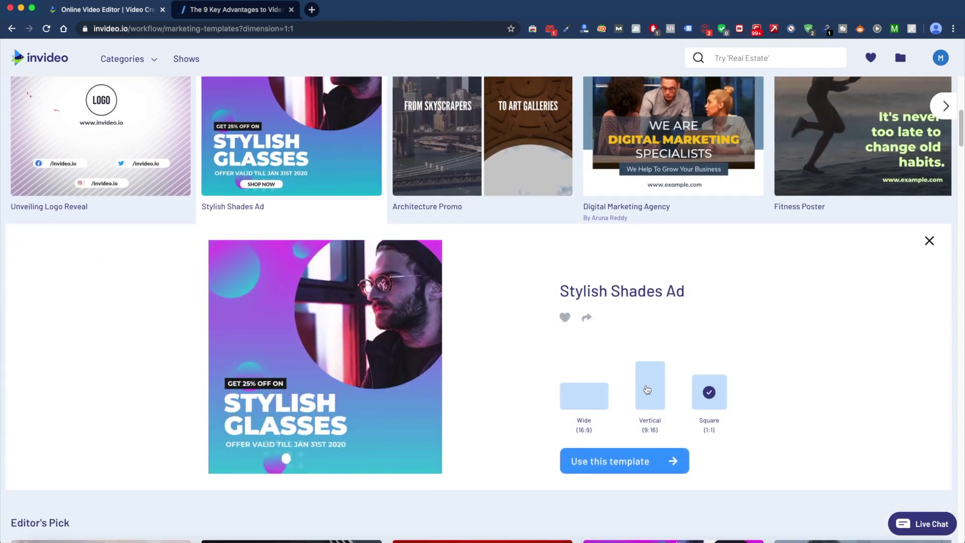
{"action": "left_click", "coordinate": [648, 387]}
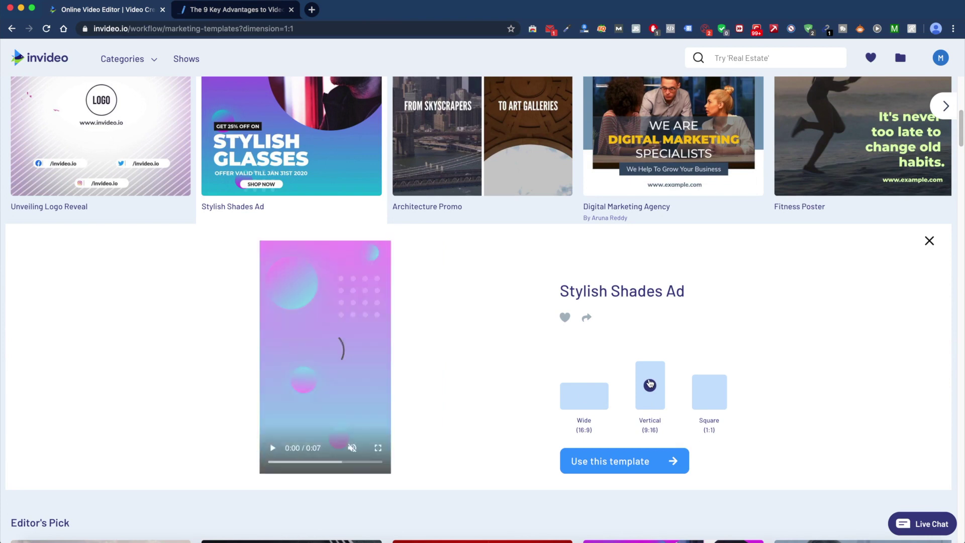
{"action": "left_click", "coordinate": [584, 394]}
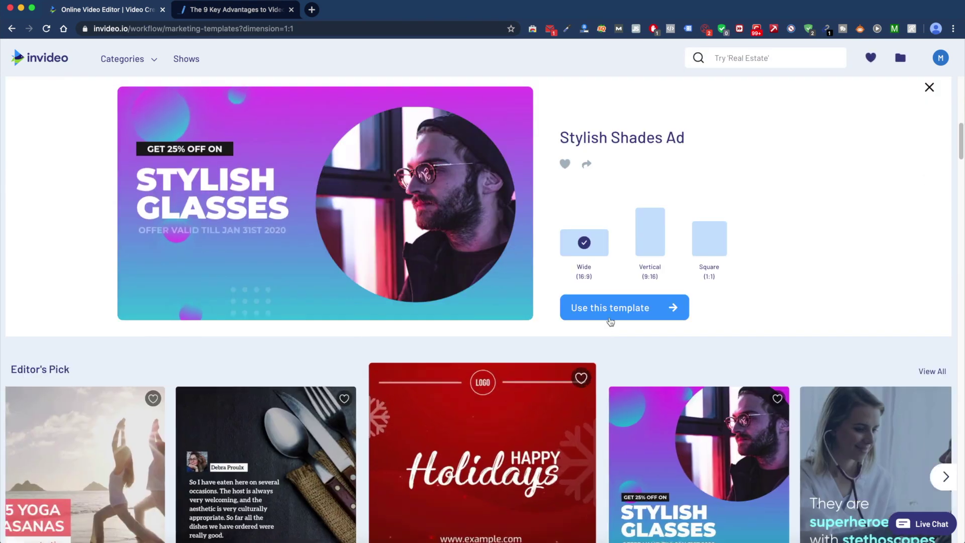
{"action": "left_click", "coordinate": [613, 308]}
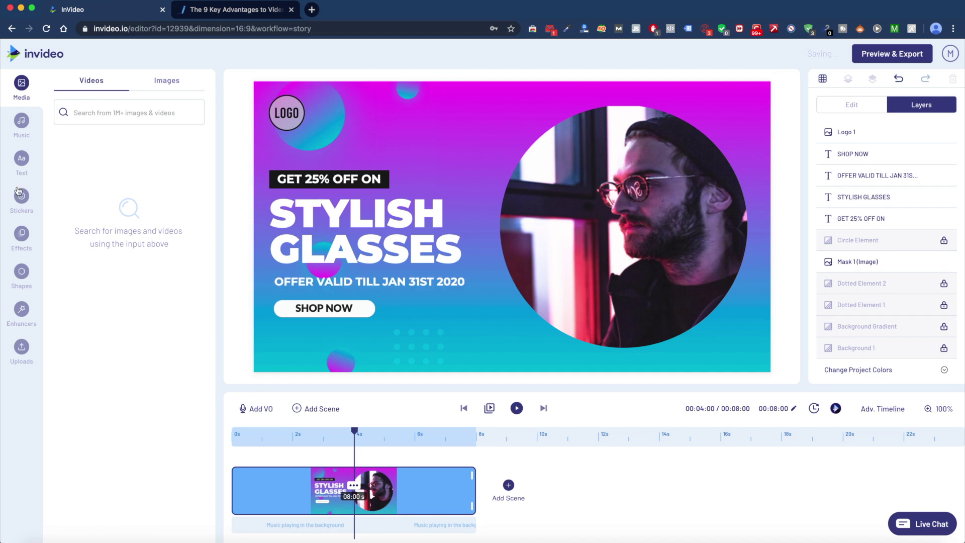
- Set the video's background music to 1812 Overture from the Patriotic category
{"action": "left_click", "coordinate": [20, 123]}
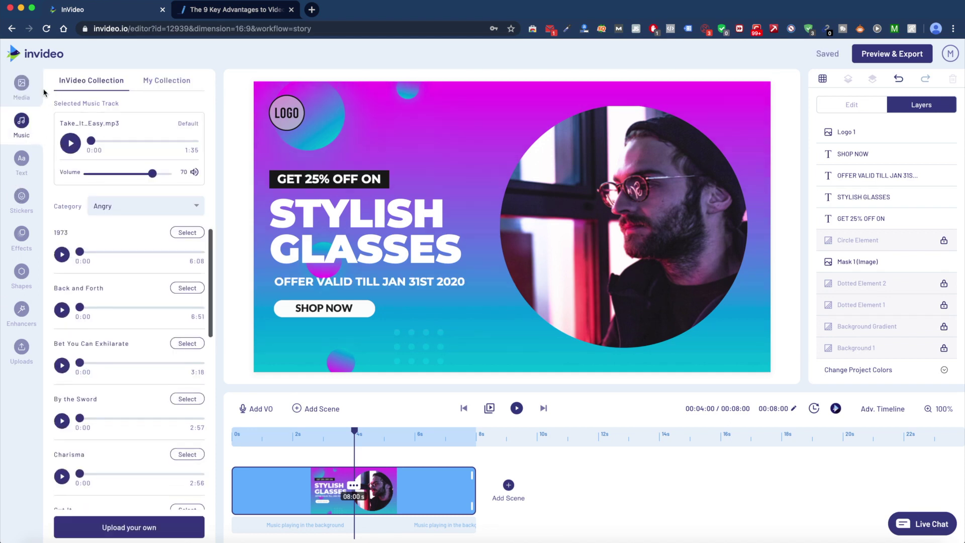
{"action": "left_click", "coordinate": [140, 211]}
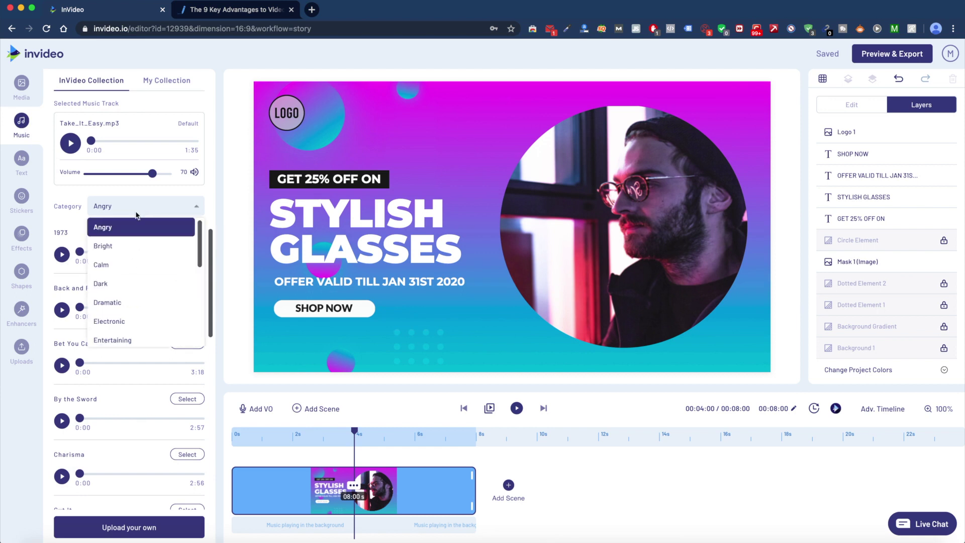
{"action": "scroll", "coordinate": [129, 283], "scroll_direction": "down", "scroll_amount": 5}
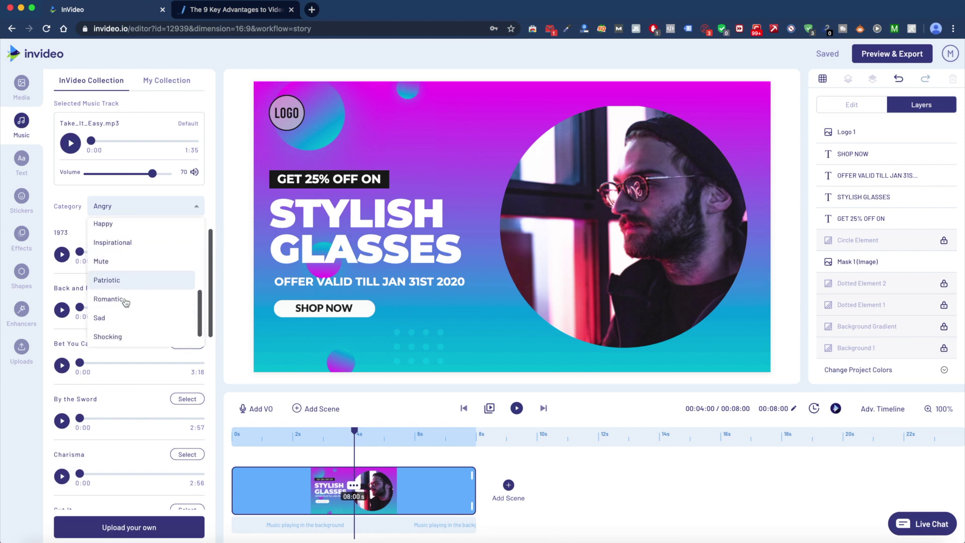
{"action": "left_click", "coordinate": [130, 280]}
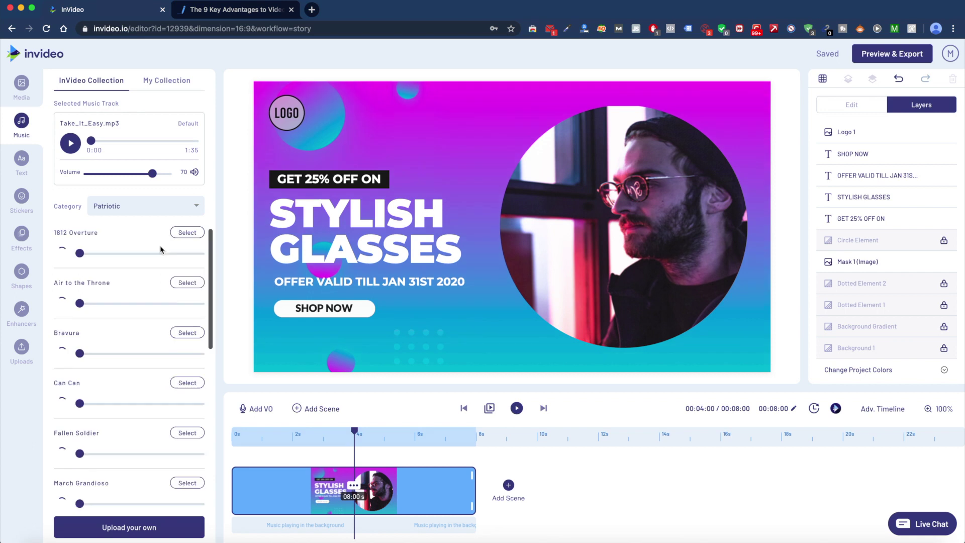
{"action": "left_click", "coordinate": [187, 232]}
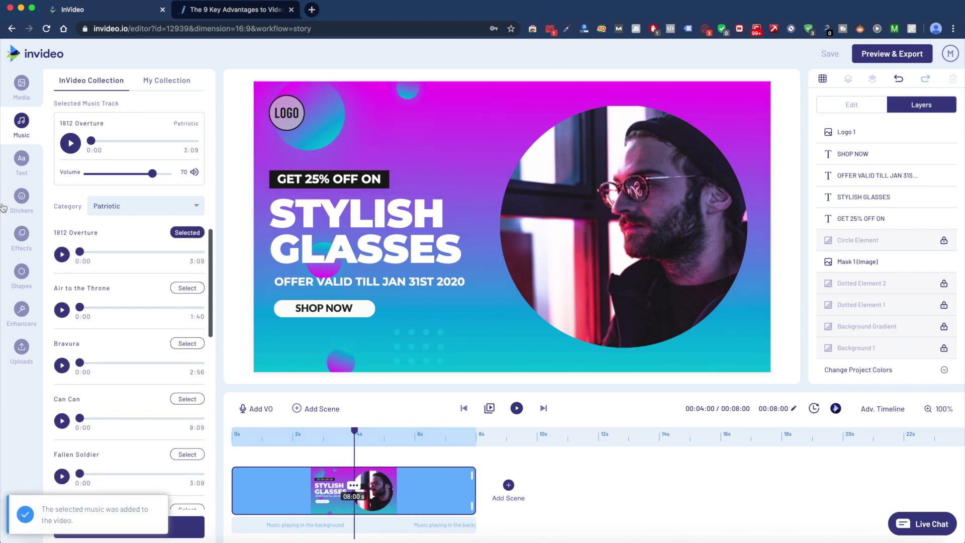
- Look through the text box presets and the layer list, and select the STYLISH GLASSES text on the canvas
{"action": "left_click", "coordinate": [21, 159]}
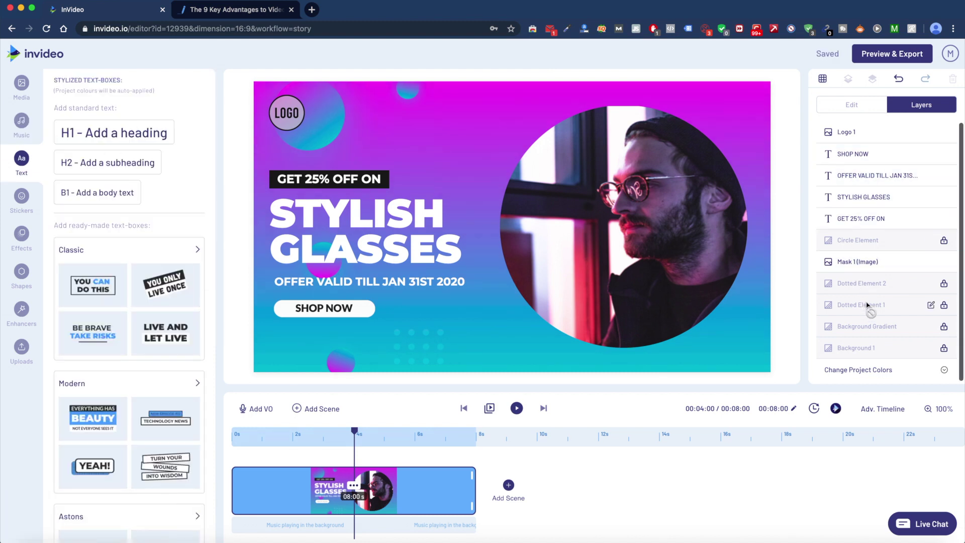
{"action": "scroll", "coordinate": [870, 288], "scroll_direction": "down", "scroll_amount": 1}
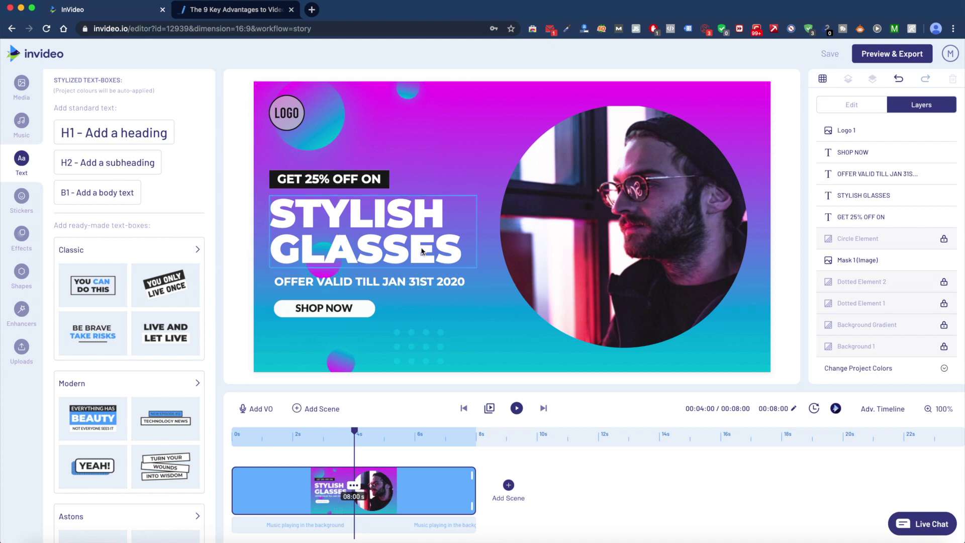
{"action": "left_click", "coordinate": [451, 246]}
{"action": "left_click", "coordinate": [455, 246]}
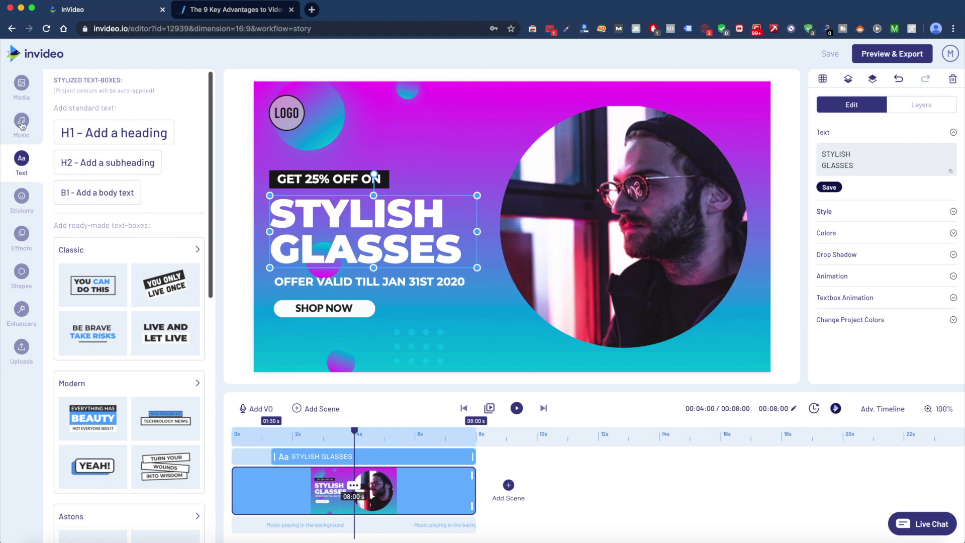
- Search the stock videos for sunglasses and preview the clip of ATV riders on sand dunes reflected in sunglasses
{"action": "left_click", "coordinate": [22, 85]}
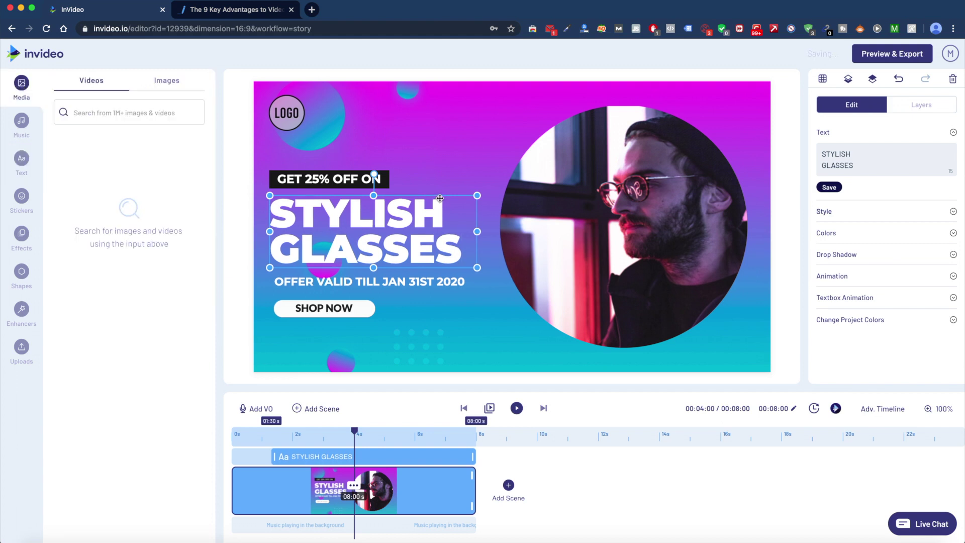
{"action": "left_click", "coordinate": [144, 109]}
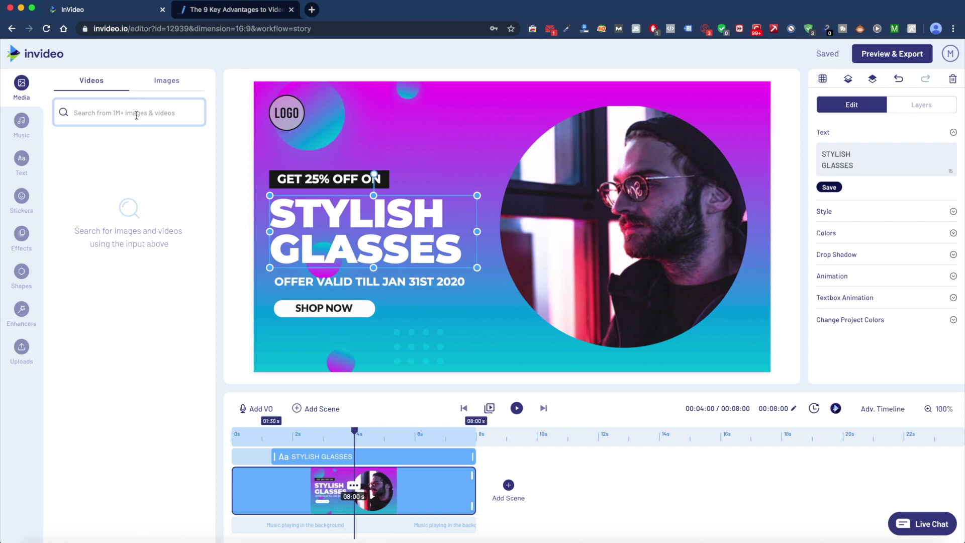
{"action": "type", "text": "sunglasses"}
{"action": "key", "text": "Return"}
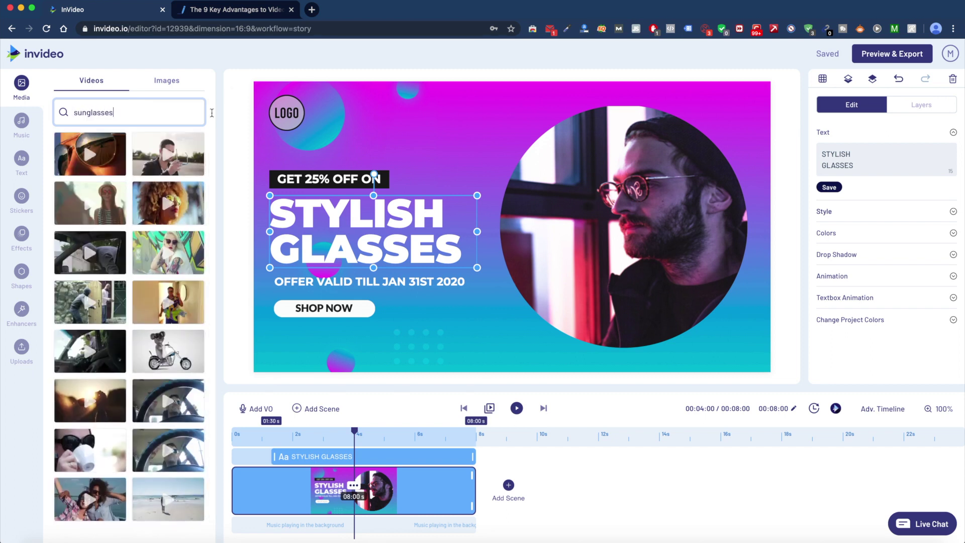
{"action": "left_click", "coordinate": [110, 153]}
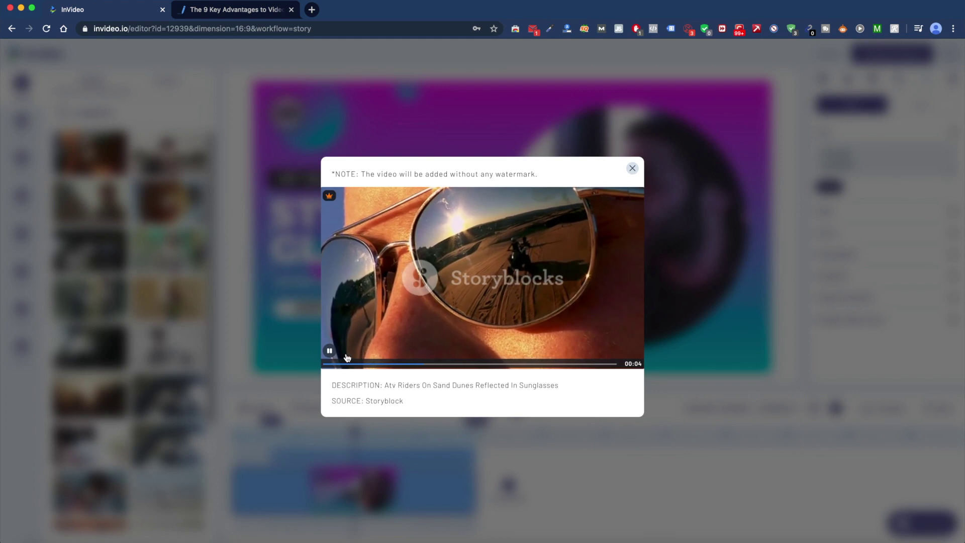
{"action": "left_click", "coordinate": [632, 168]}
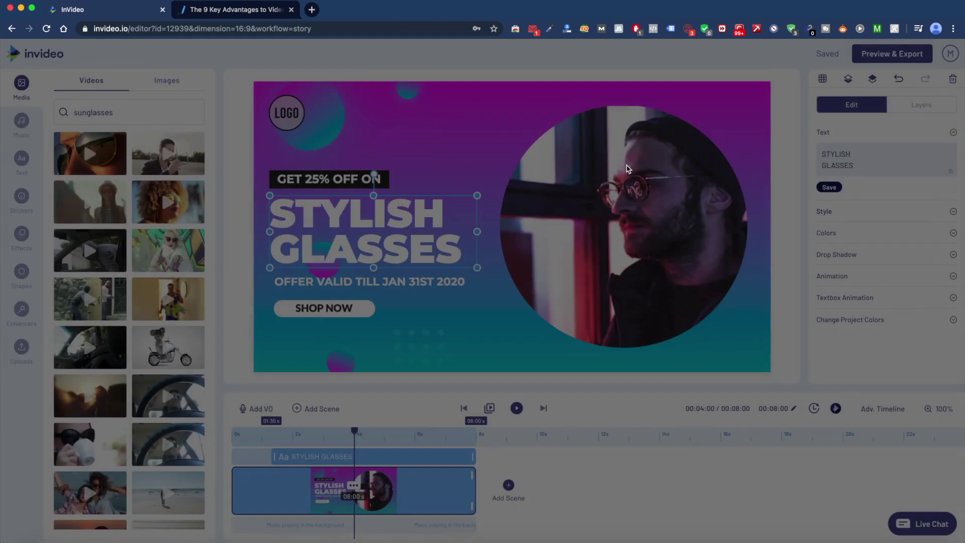
- Replace the circular masked photo with the full, untrimmed sand dunes sunglasses clip and play the ad
{"action": "left_click_drag", "start_coordinate": [71, 141], "coordinate": [599, 188]}
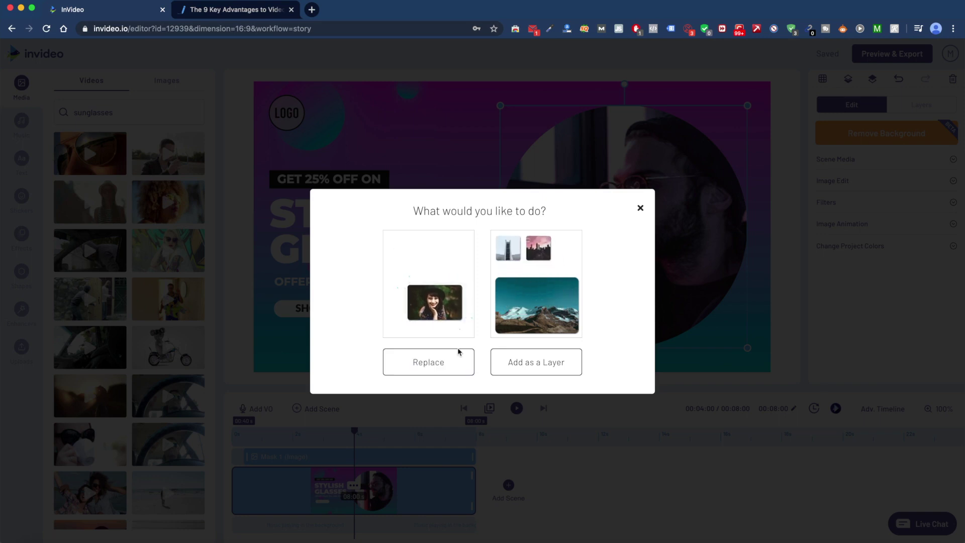
{"action": "left_click", "coordinate": [433, 364]}
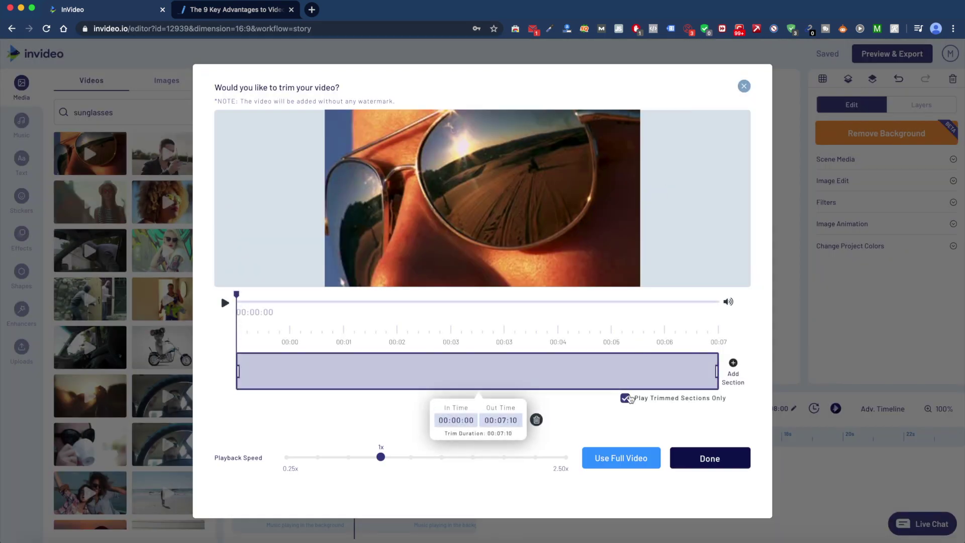
{"action": "left_click", "coordinate": [625, 459]}
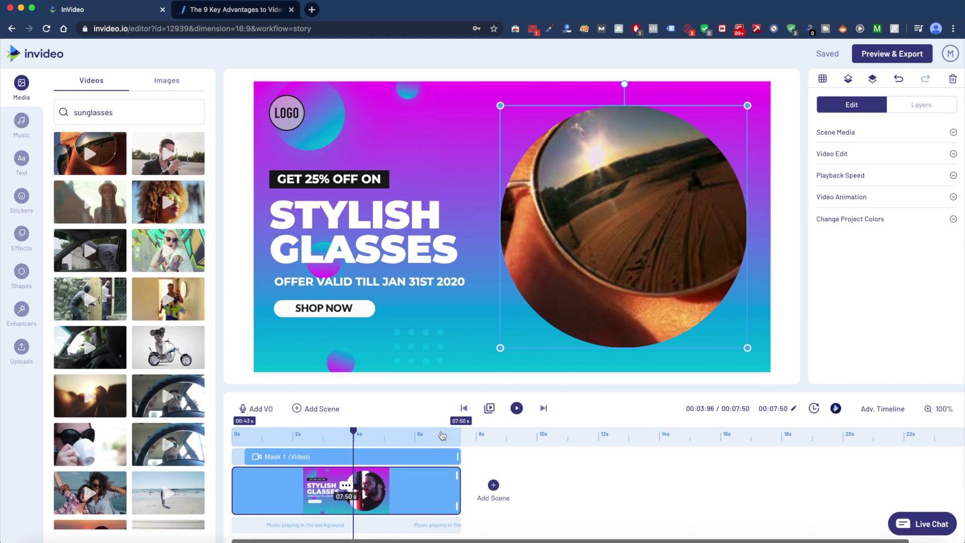
{"action": "left_click", "coordinate": [517, 408]}
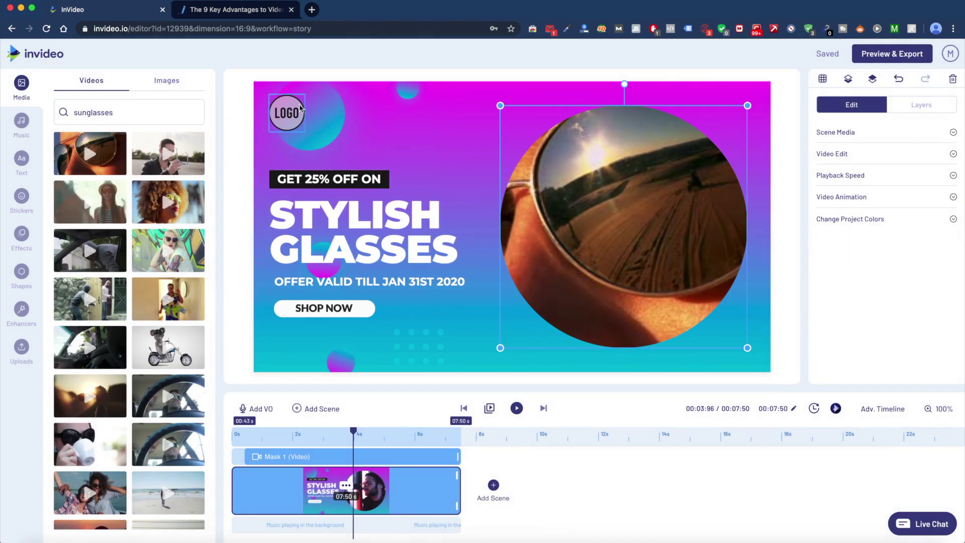
- Delete the LOGO badge from the canvas and search the stickers for glasses
{"action": "left_click", "coordinate": [287, 112]}
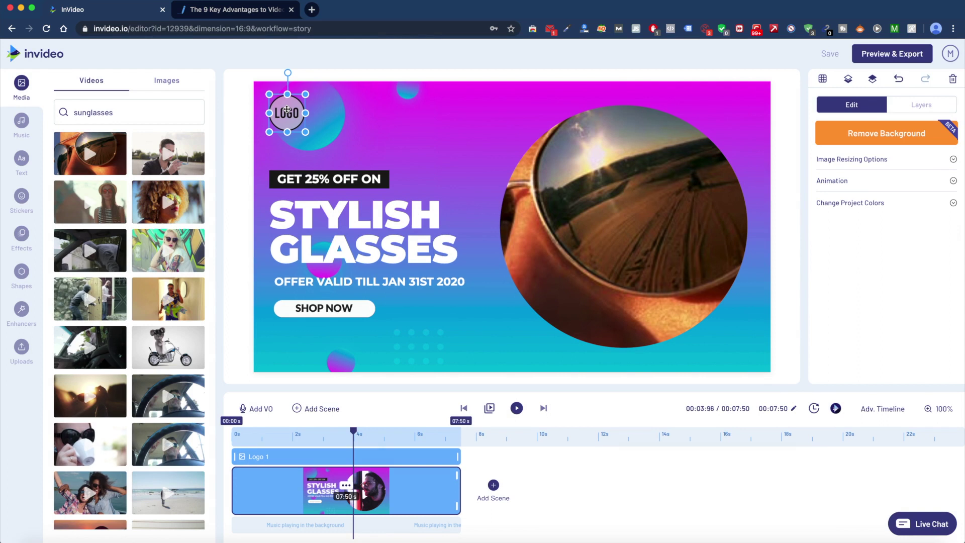
{"action": "key", "text": "BackSpace"}
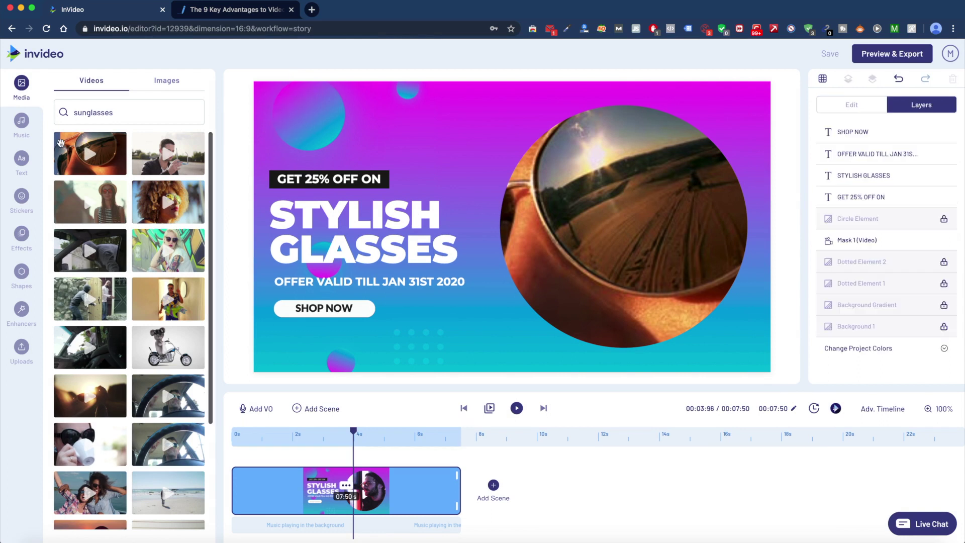
{"action": "left_click", "coordinate": [25, 196]}
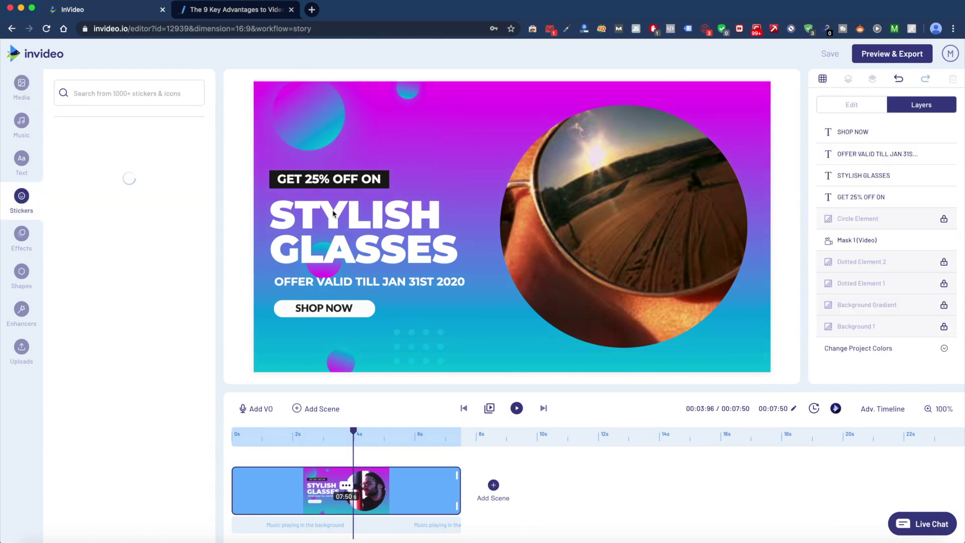
{"action": "left_click", "coordinate": [165, 94]}
{"action": "type", "text": "gl"}
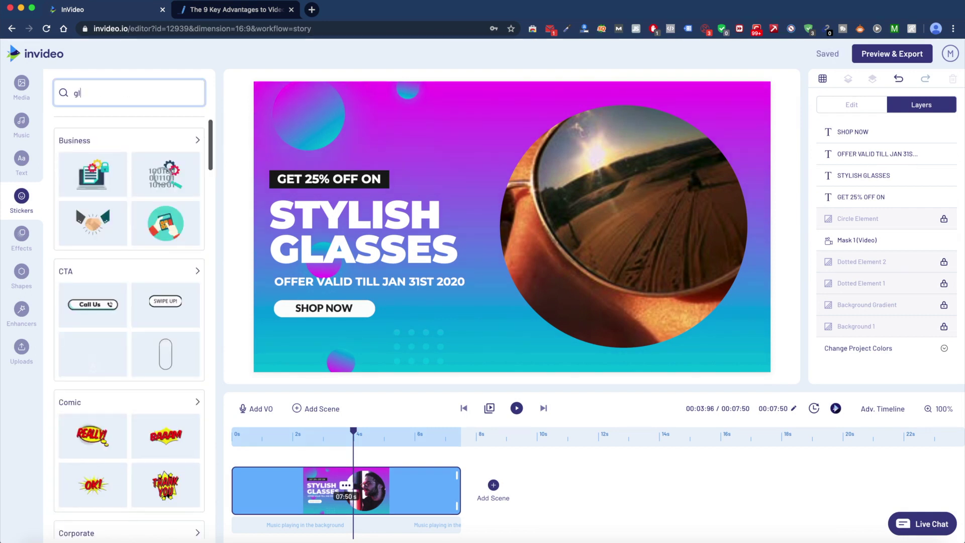
{"action": "key", "text": "Return"}
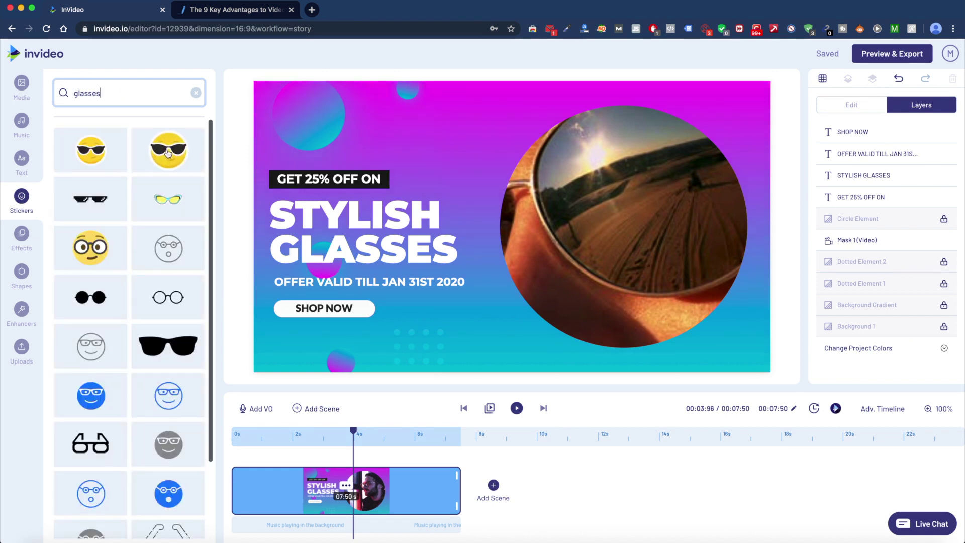
- Add the white-outlined emoji sticker with sunglasses and shrink it onto the blue circle above the GET 25% OFF ON text
{"action": "left_click", "coordinate": [168, 153]}
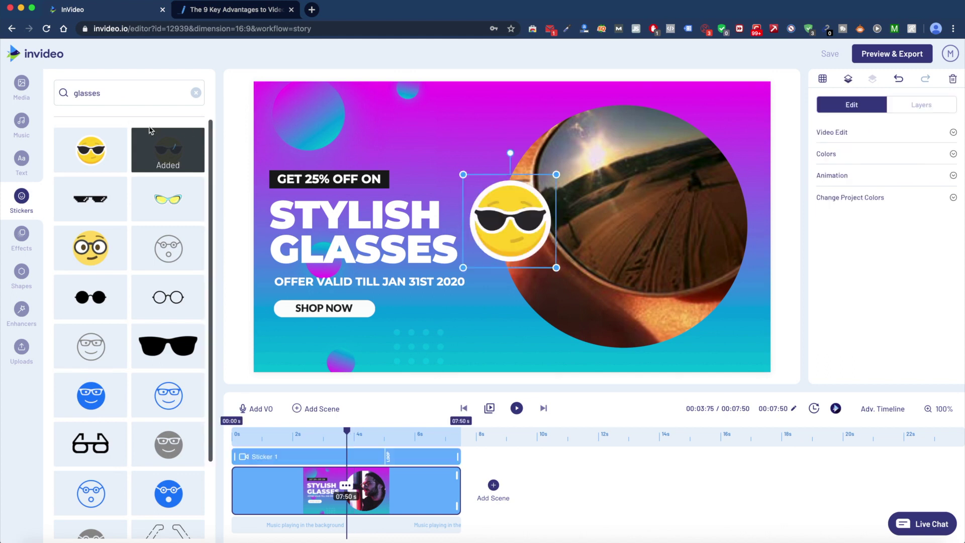
{"action": "left_click_drag", "start_coordinate": [502, 214], "coordinate": [302, 103]}
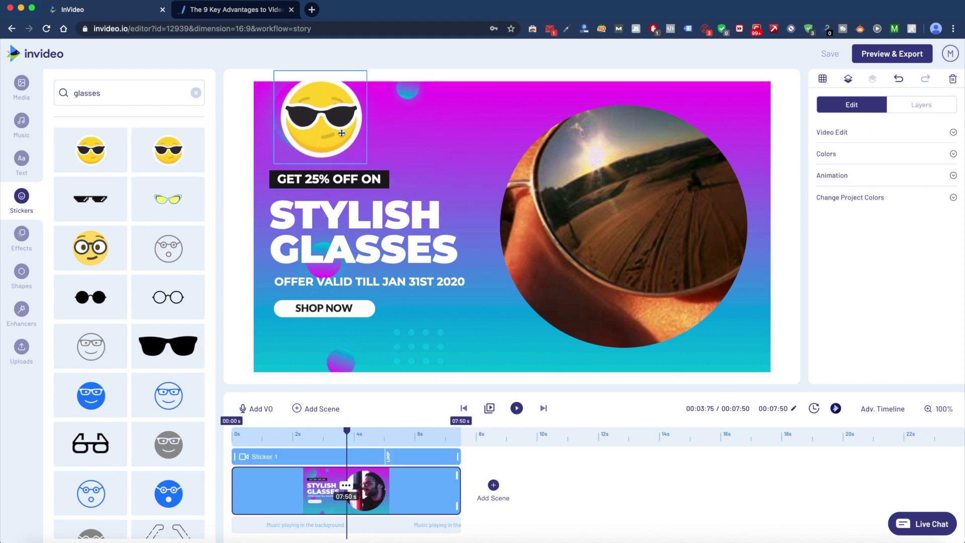
{"action": "left_click_drag", "start_coordinate": [367, 163], "coordinate": [323, 118]}
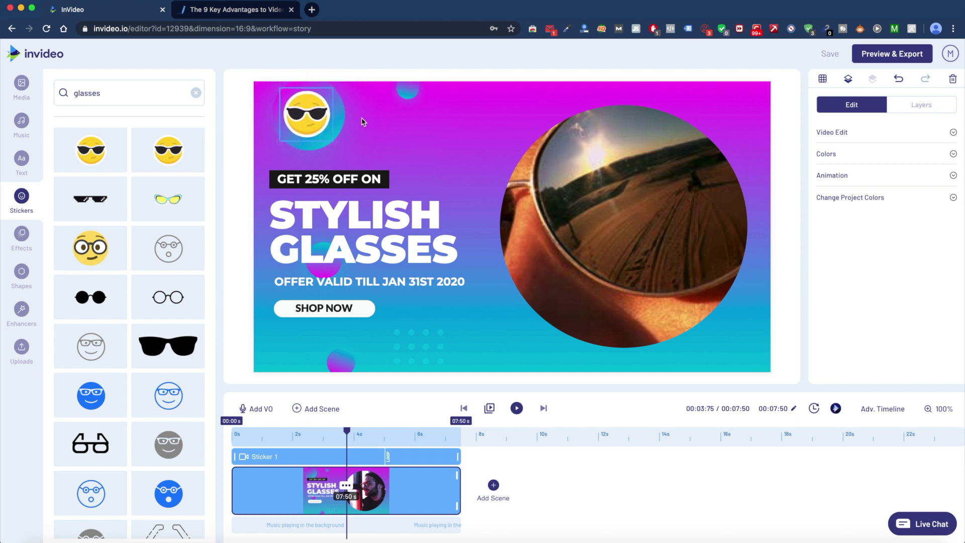
- Glance at the visual effects library, then open the animation settings of the STYLISH GLASSES text
{"action": "left_click", "coordinate": [363, 235]}
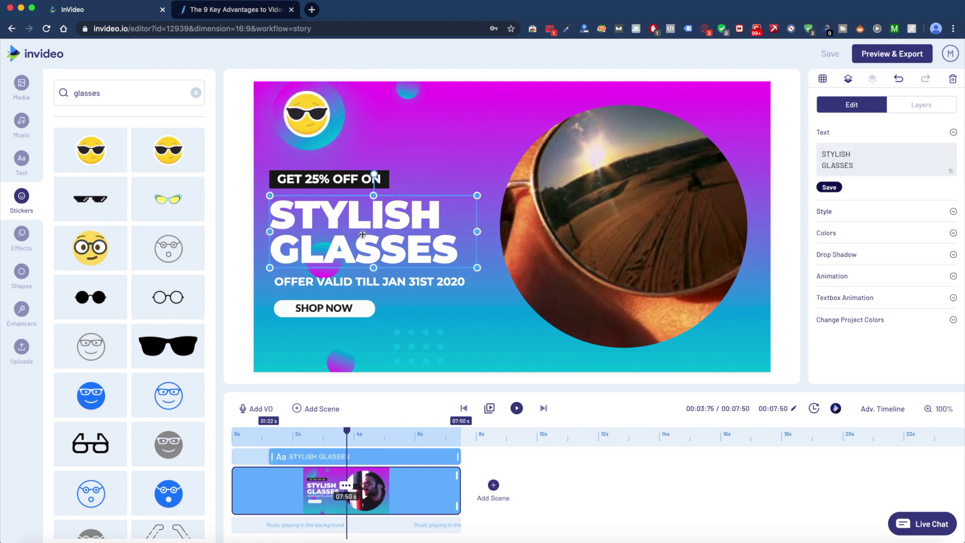
{"action": "left_click", "coordinate": [21, 243]}
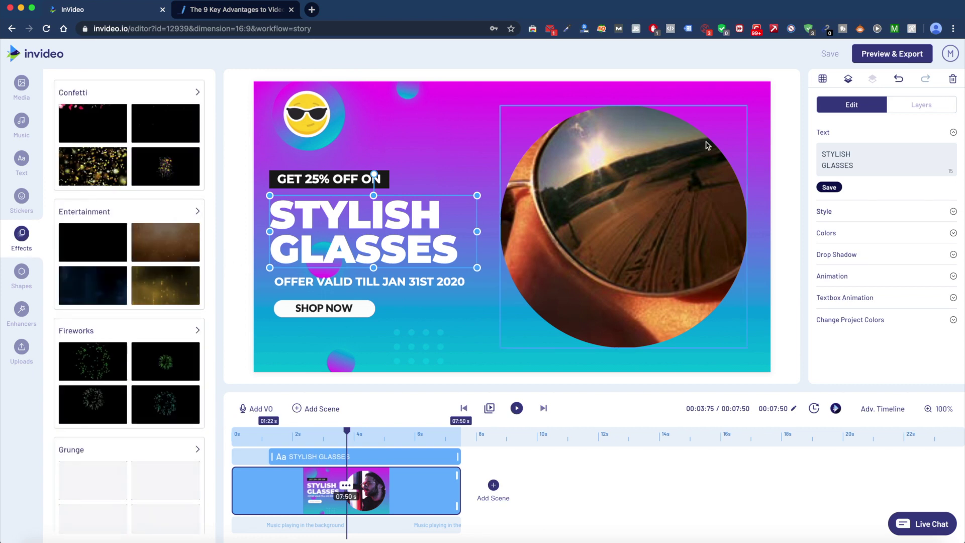
{"action": "left_click", "coordinate": [400, 214]}
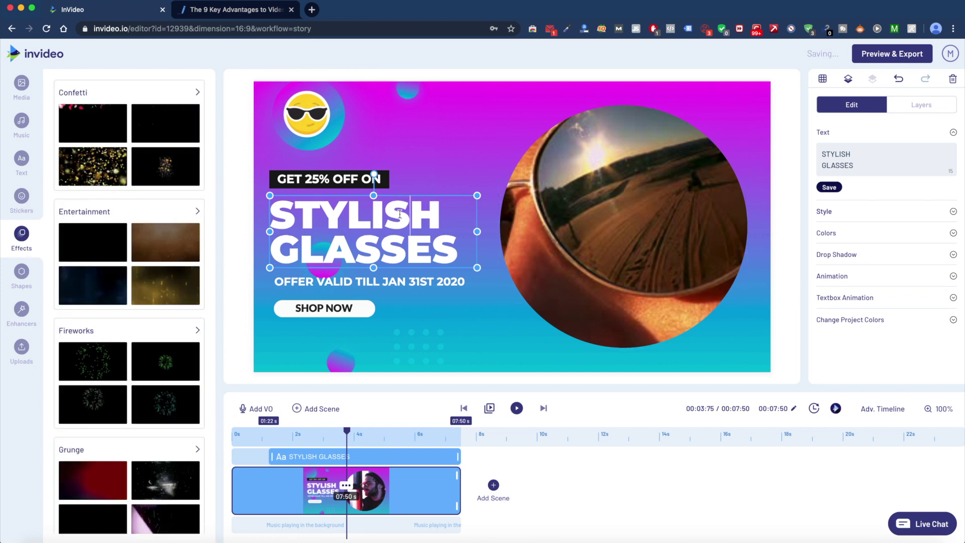
{"action": "left_click", "coordinate": [844, 275]}
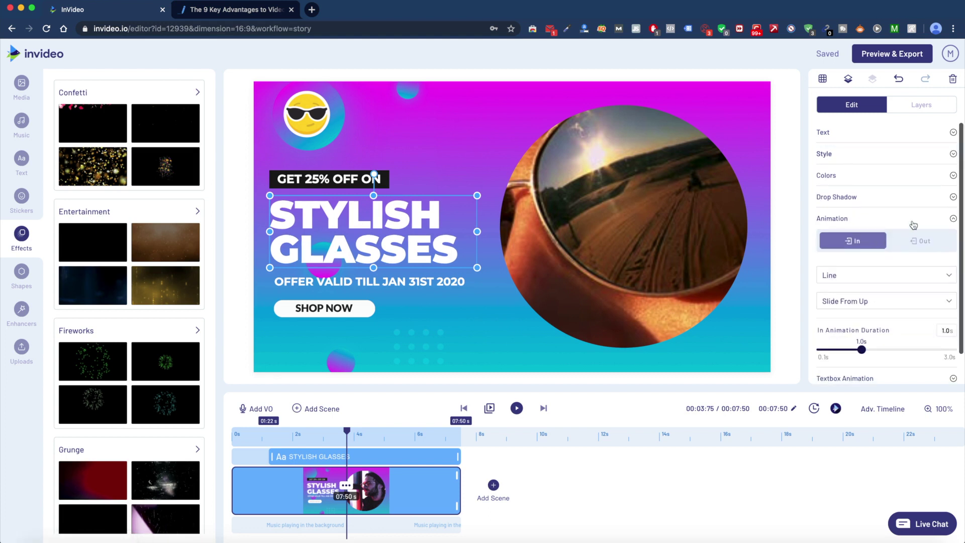
- Set the STYLISH GLASSES text's in animation to Slide From Up Big and preview it
{"action": "left_click", "coordinate": [872, 269]}
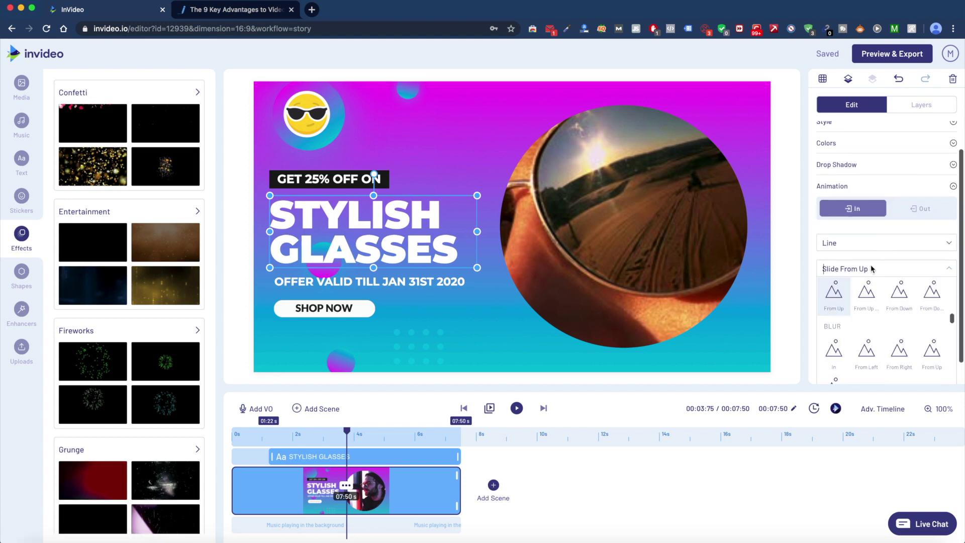
{"action": "left_click", "coordinate": [870, 294]}
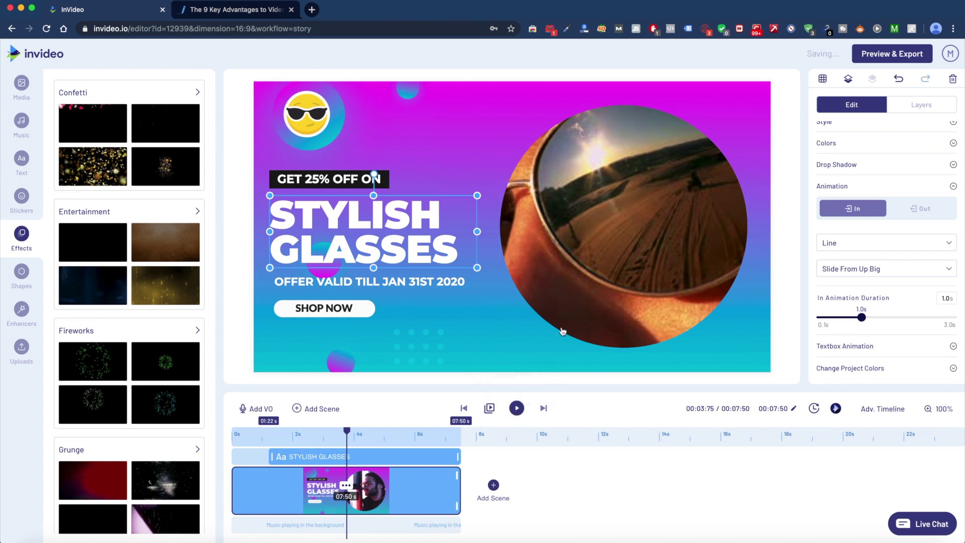
{"action": "left_click", "coordinate": [516, 407]}
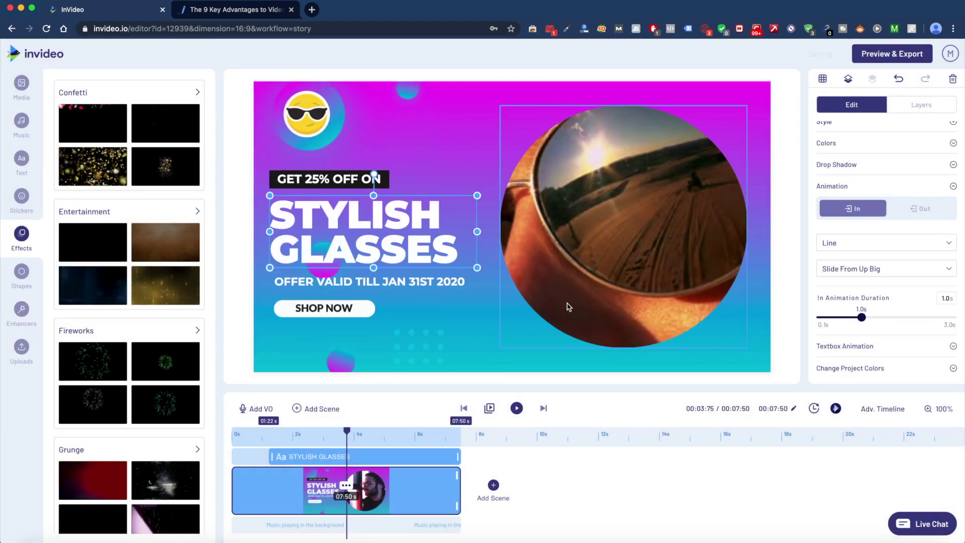
- Animate the STYLISH GLASSES text in by Word with Zoom From Out and preview the ad
{"action": "left_click", "coordinate": [860, 271]}
{"action": "left_click", "coordinate": [864, 244]}
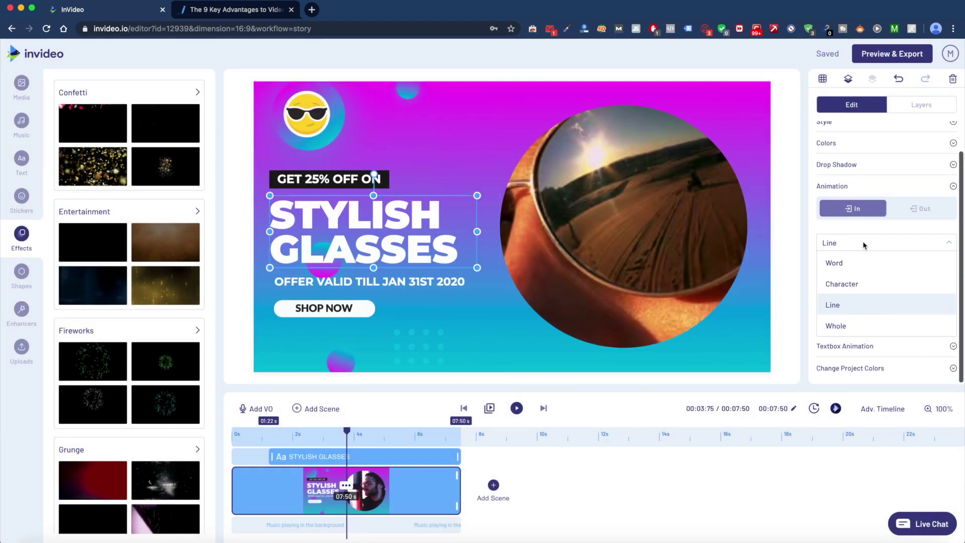
{"action": "left_click", "coordinate": [858, 264]}
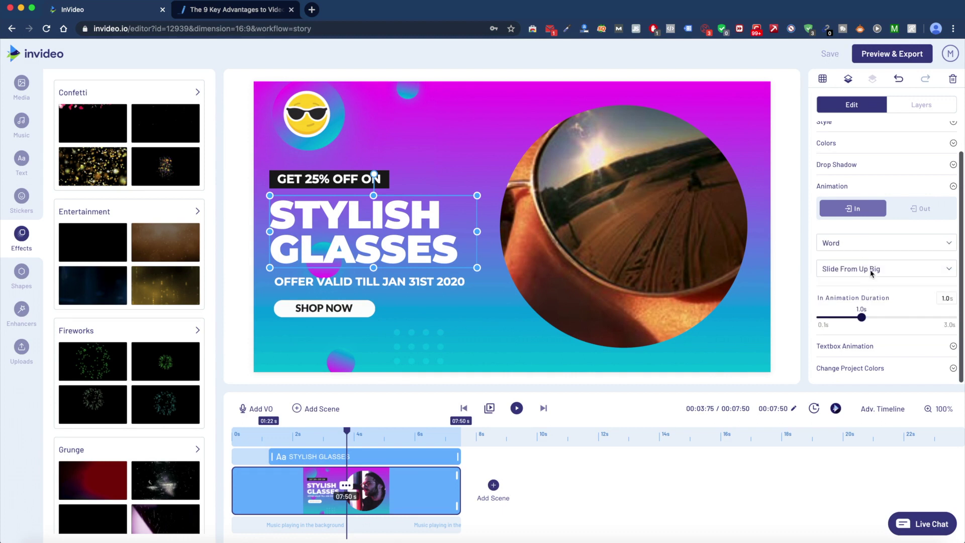
{"action": "left_click", "coordinate": [869, 269]}
{"action": "scroll", "coordinate": [872, 351], "scroll_direction": "down", "scroll_amount": 5}
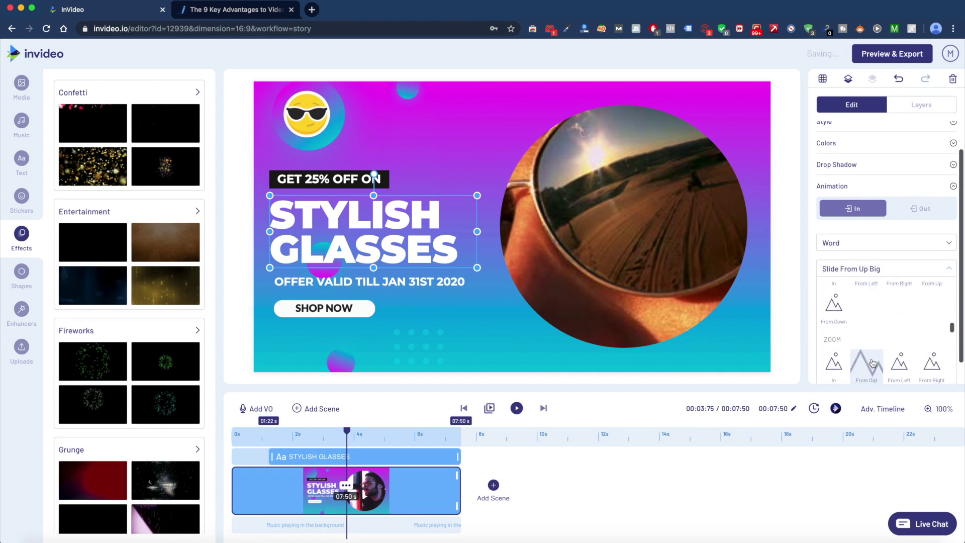
{"action": "left_click", "coordinate": [868, 363]}
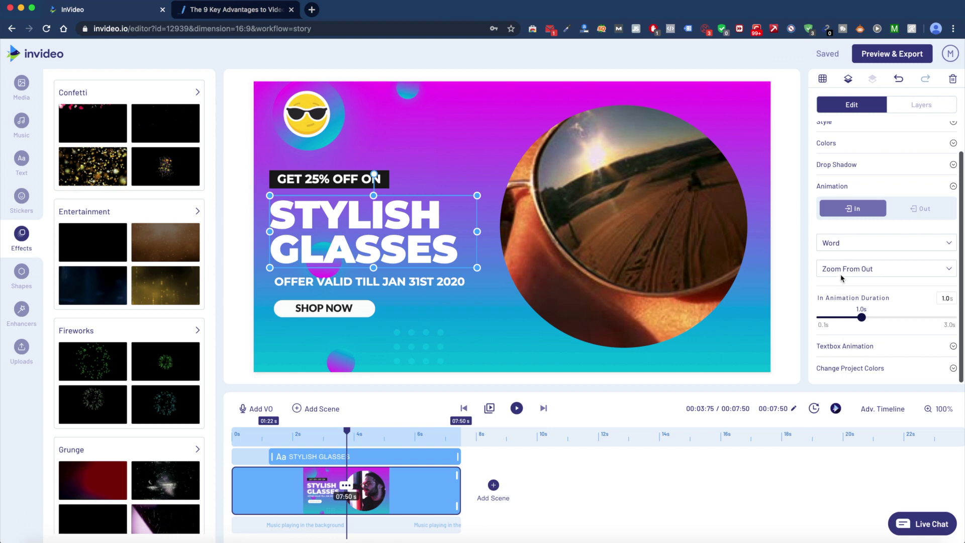
{"action": "key", "text": "space"}
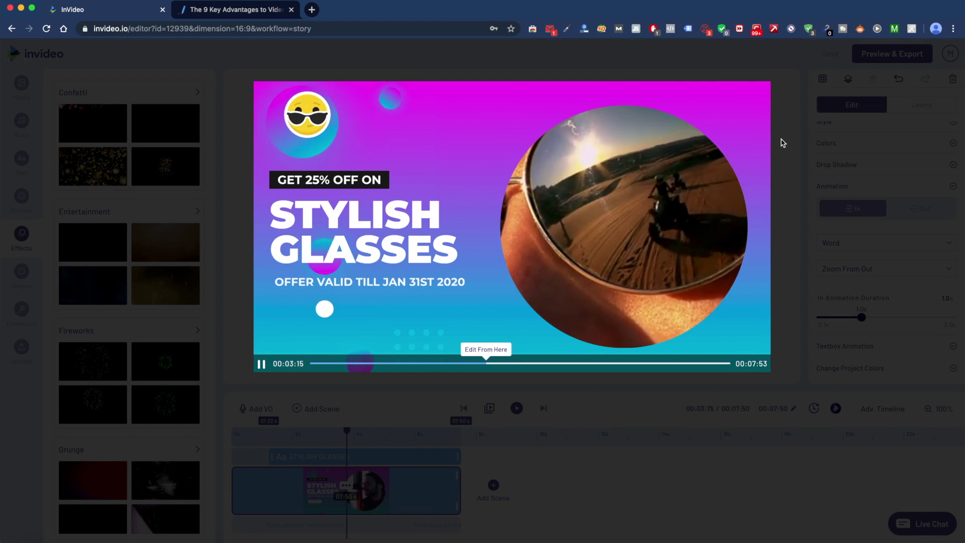
{"action": "left_click", "coordinate": [794, 318]}
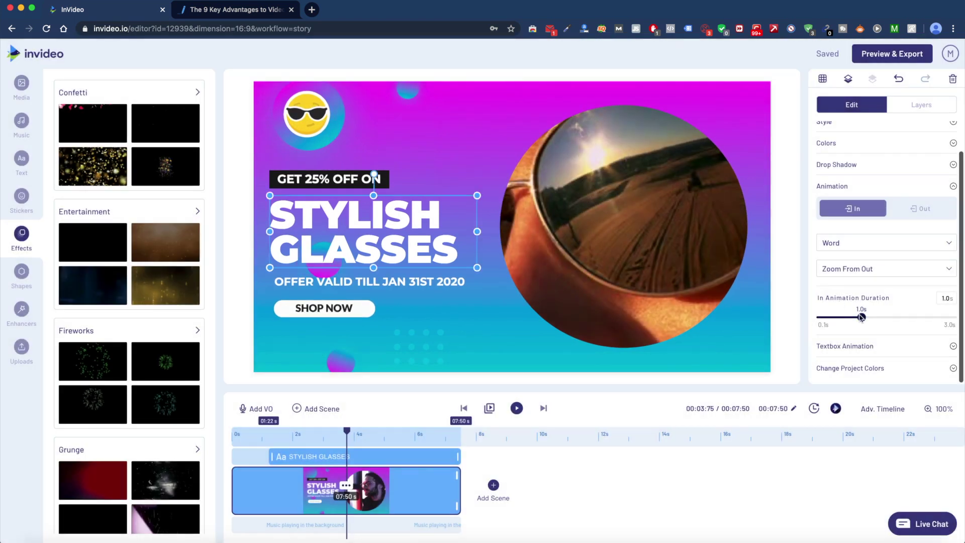
- Set the STYLISH GLASSES text's in animation duration to 3.0 s and preview the ad
{"action": "left_click_drag", "start_coordinate": [862, 317], "coordinate": [951, 318]}
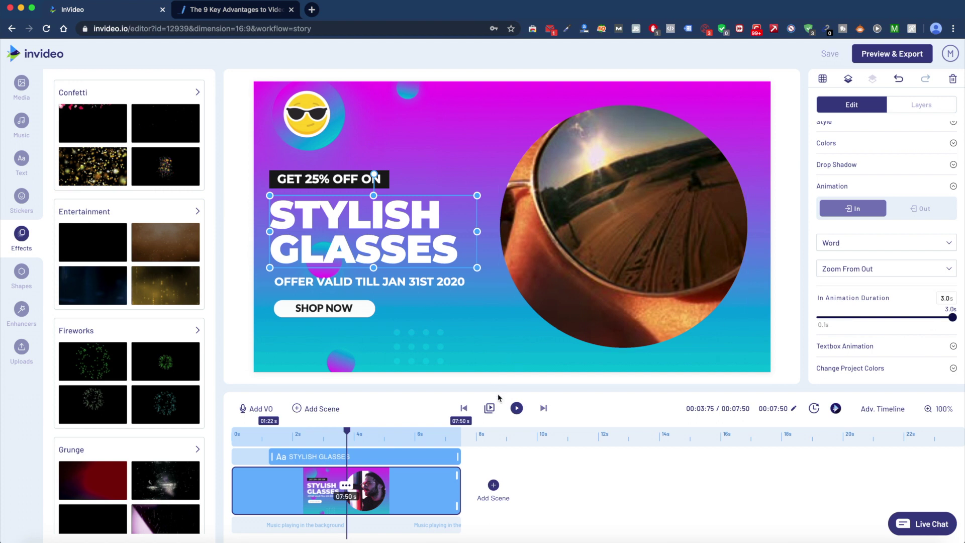
{"action": "left_click", "coordinate": [517, 408]}
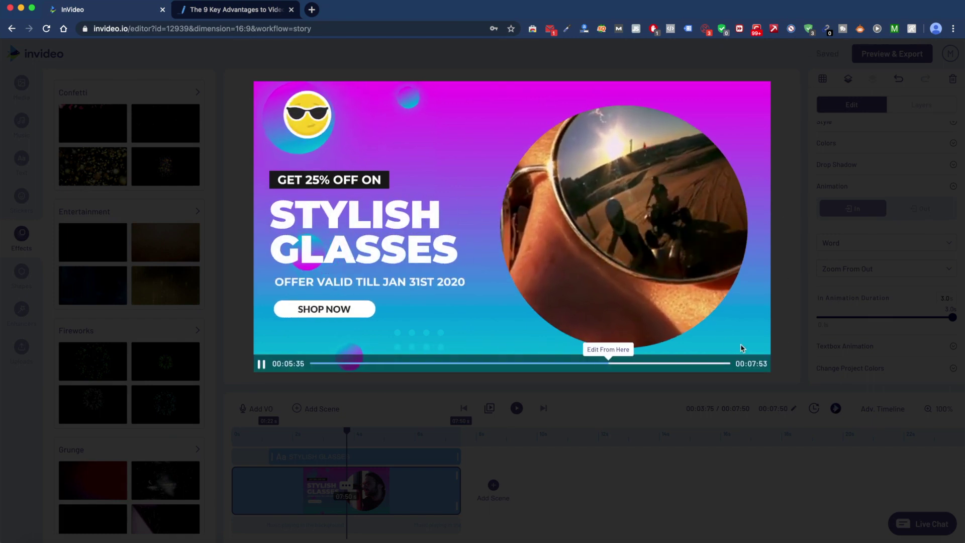
{"action": "left_click", "coordinate": [786, 294]}
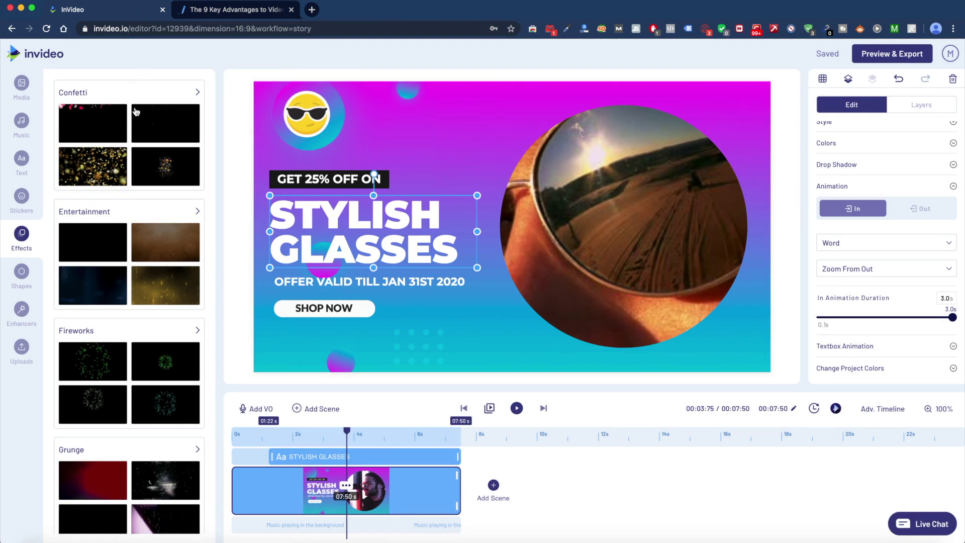
- Look through the available enhancers and the shapes library
{"action": "left_click", "coordinate": [19, 316]}
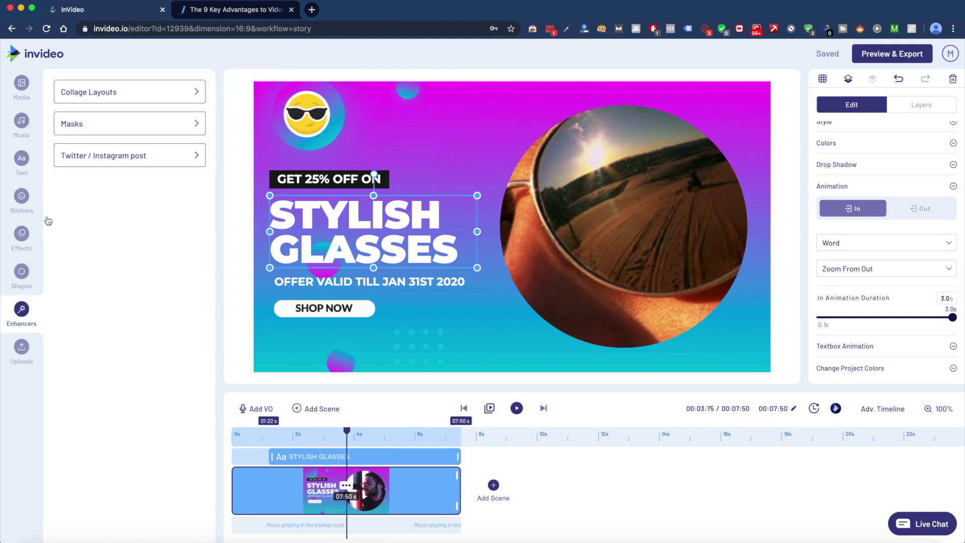
{"action": "left_click", "coordinate": [20, 280]}
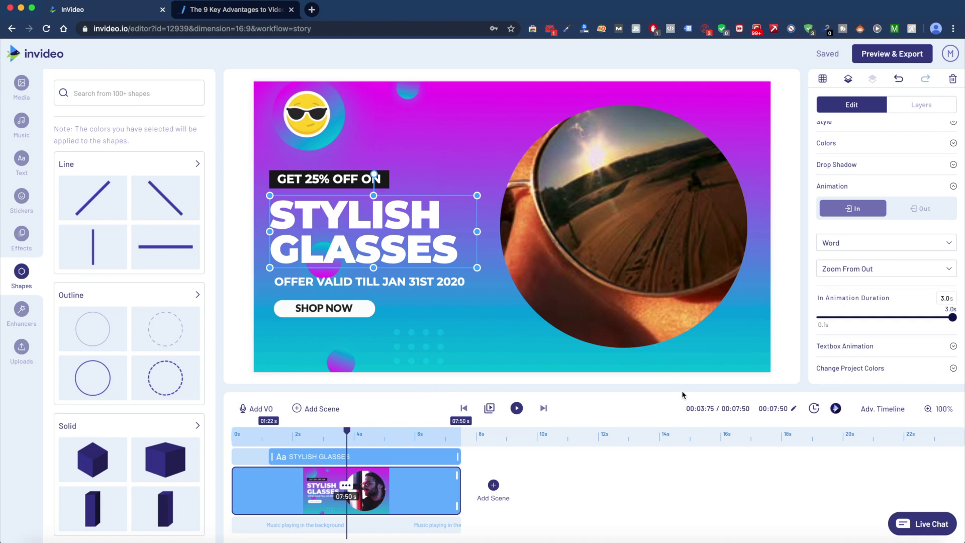
- Open and close the export preview, and check the ad's selected music track
{"action": "left_click", "coordinate": [884, 54]}
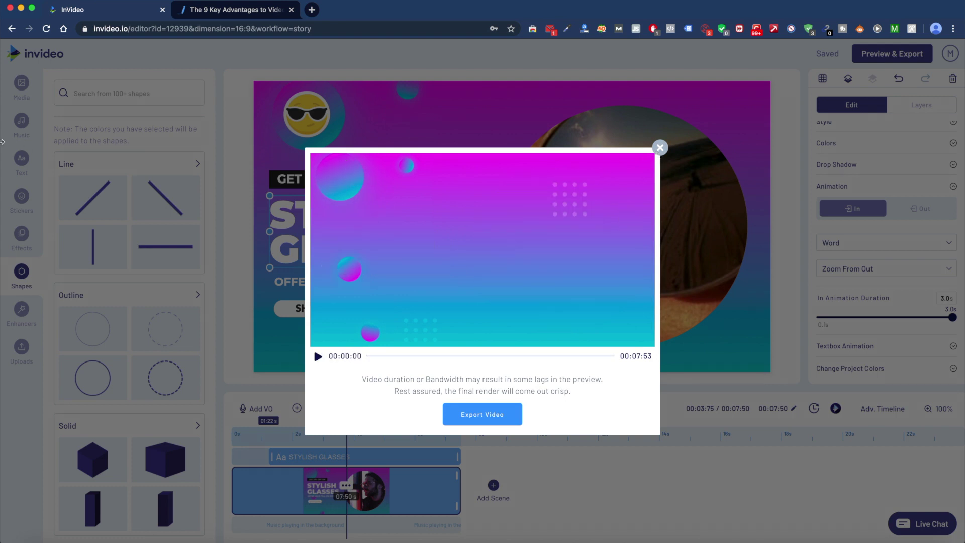
{"action": "left_click", "coordinate": [659, 147]}
{"action": "left_click", "coordinate": [24, 132]}
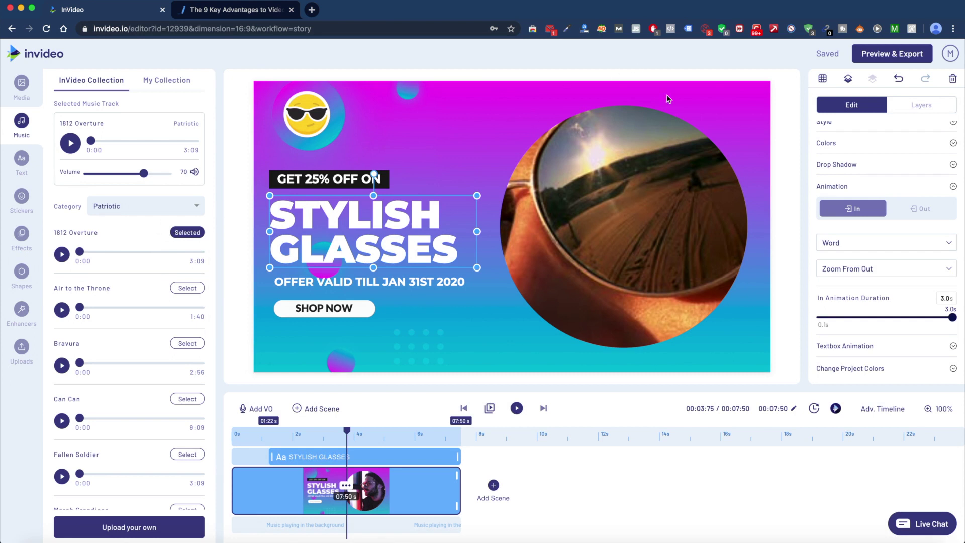
- Play part of the finished ad in the export preview, pause it and export the video
{"action": "left_click", "coordinate": [867, 55]}
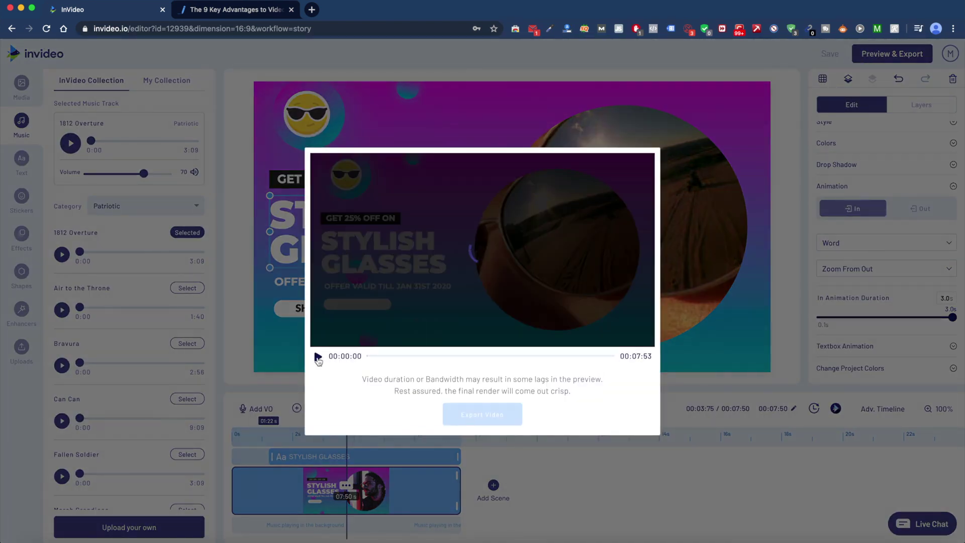
{"action": "left_click", "coordinate": [318, 356]}
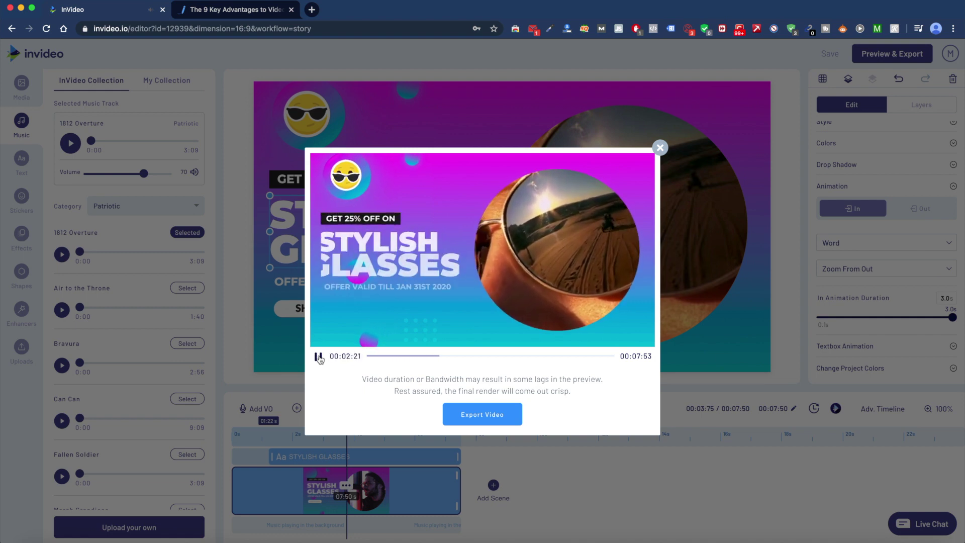
{"action": "left_click", "coordinate": [318, 356]}
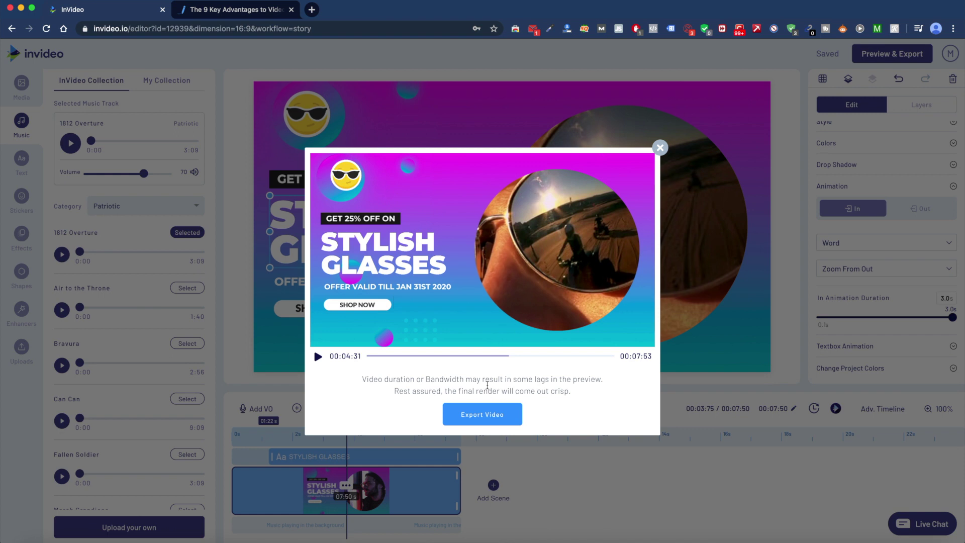
{"action": "left_click", "coordinate": [482, 415]}
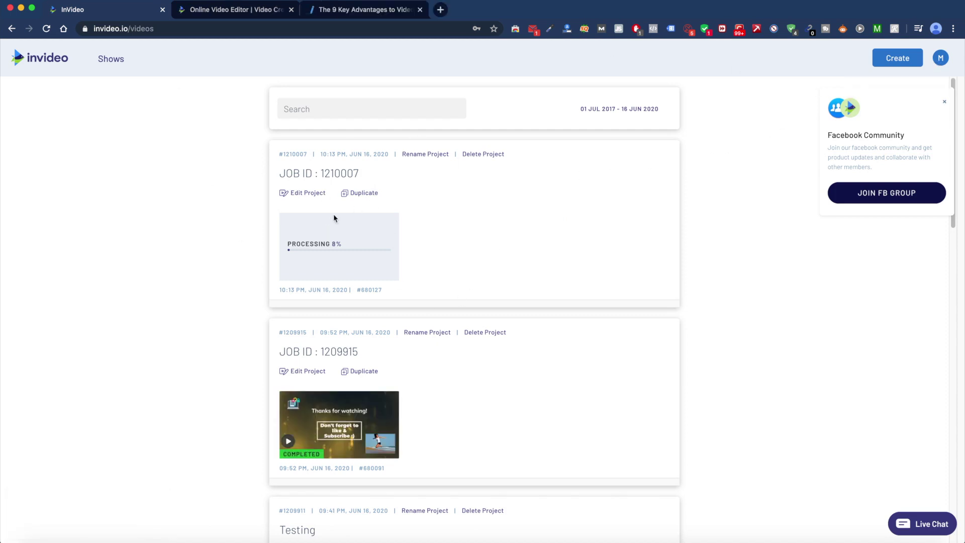
- Open the projects list from the InVideo home page and rename the newest project to "Sunglasess FB Ad"
{"action": "left_click", "coordinate": [243, 14]}
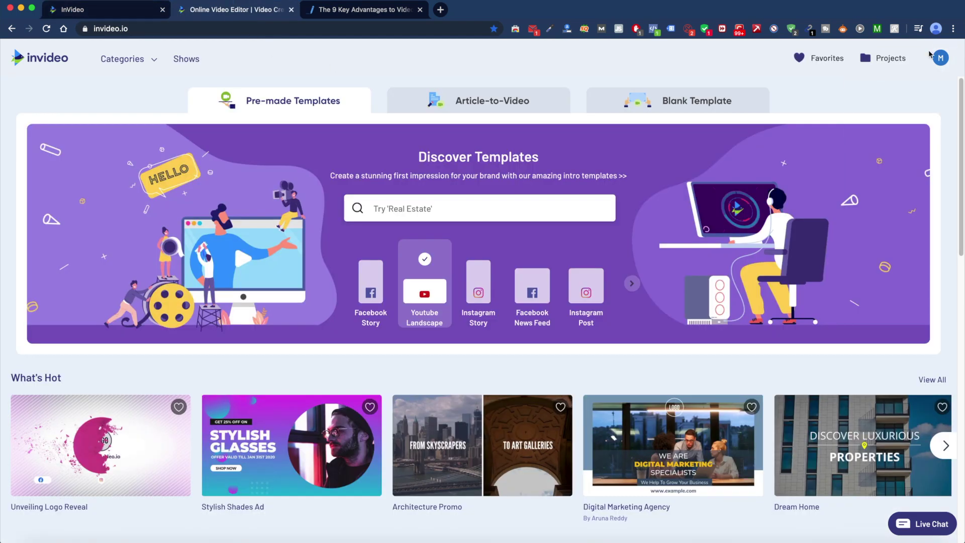
{"action": "left_click", "coordinate": [889, 59]}
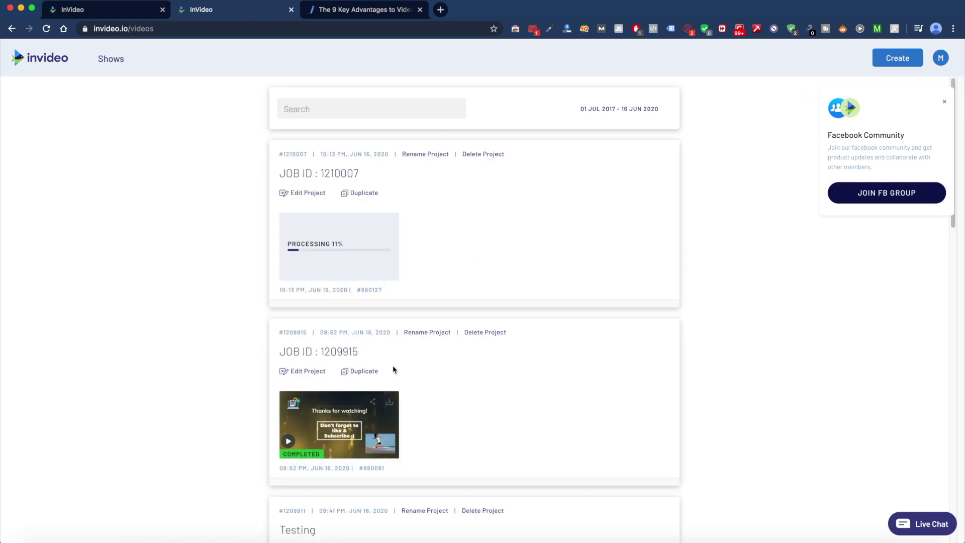
{"action": "left_click", "coordinate": [316, 172]}
{"action": "left_click_drag", "start_coordinate": [360, 173], "coordinate": [219, 173]}
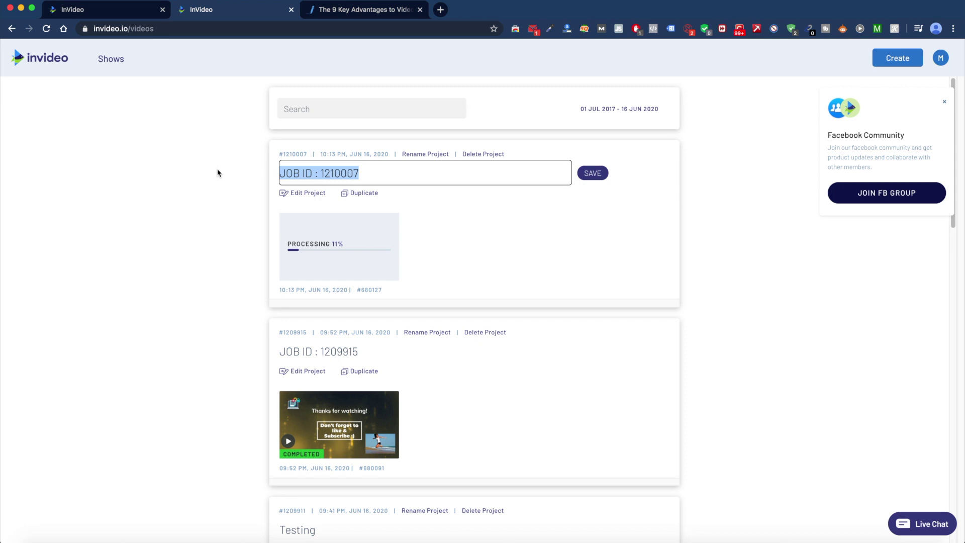
{"action": "type", "text": "Sunglasess FB Ad"}
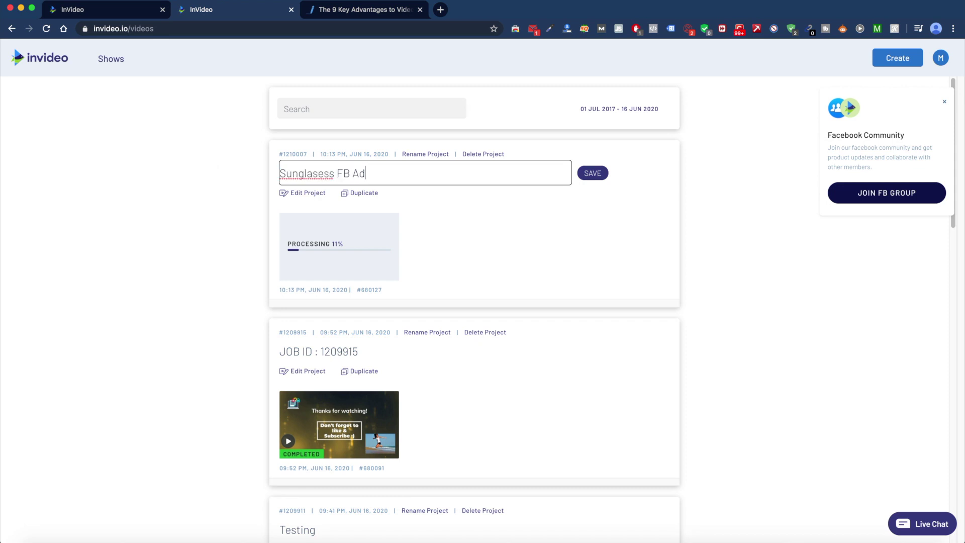
{"action": "left_click", "coordinate": [587, 172]}
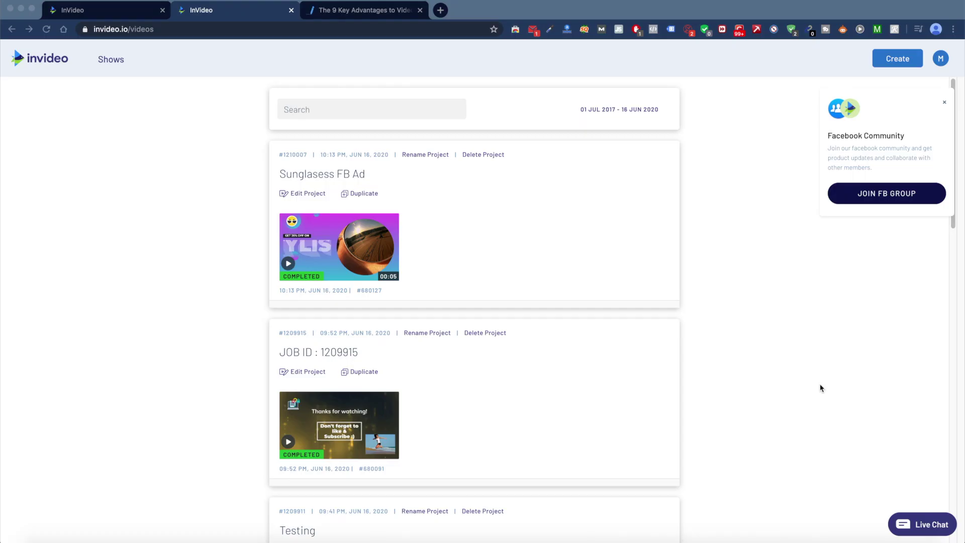
- View the sharing options of the rendered Sunglasess FB Ad video and download the video
{"action": "left_click", "coordinate": [189, 249]}
{"action": "left_click", "coordinate": [373, 225]}
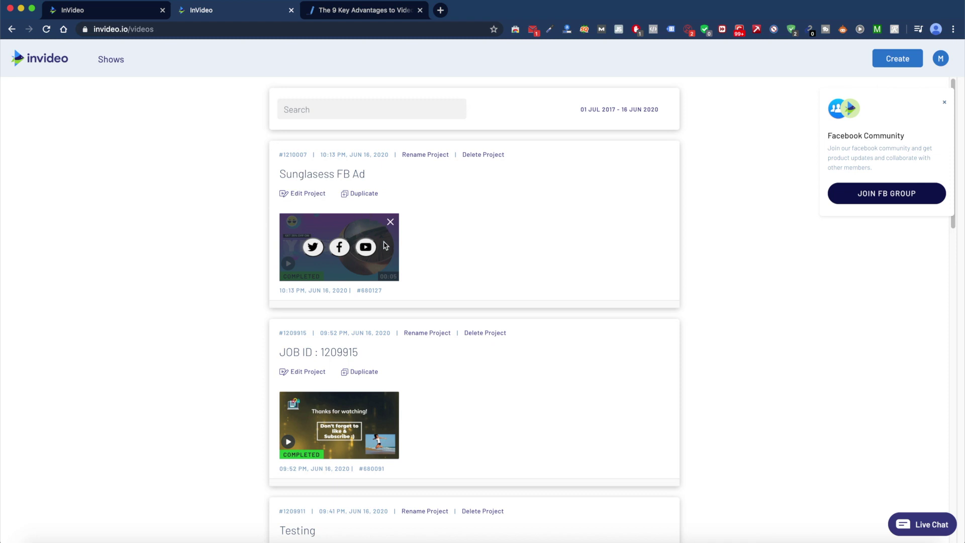
{"action": "left_click", "coordinate": [390, 223]}
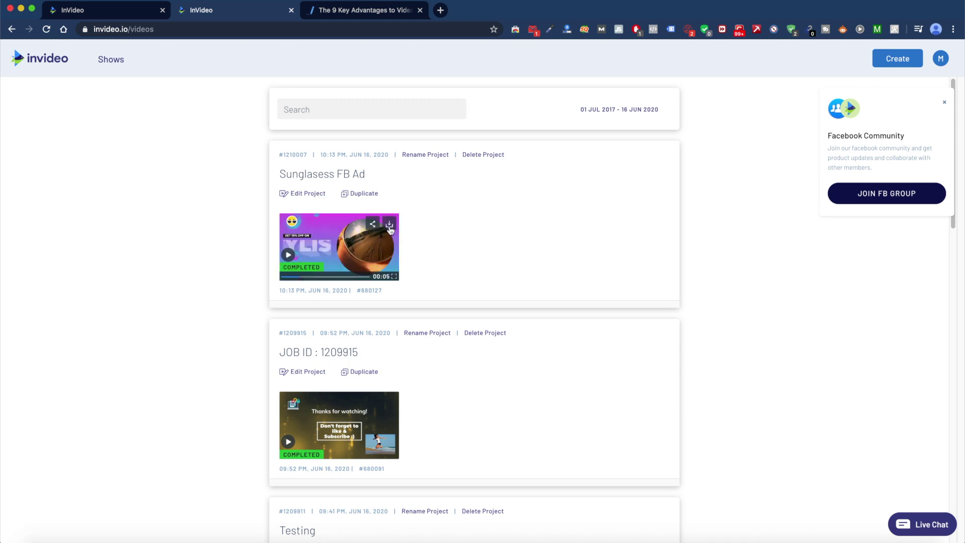
{"action": "left_click", "coordinate": [390, 226]}
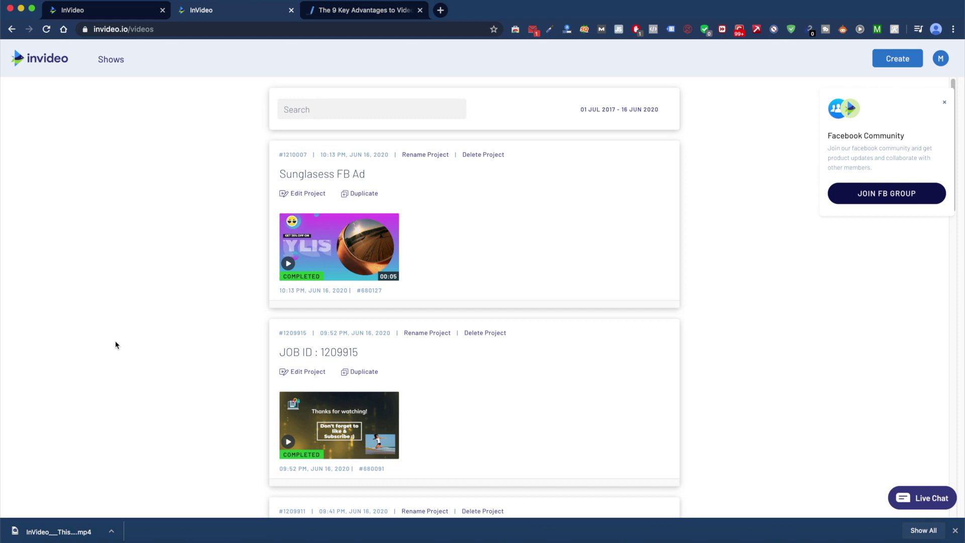
- Play the downloaded MP4 in the video player at a lower volume and close the player
{"action": "left_click", "coordinate": [37, 532]}
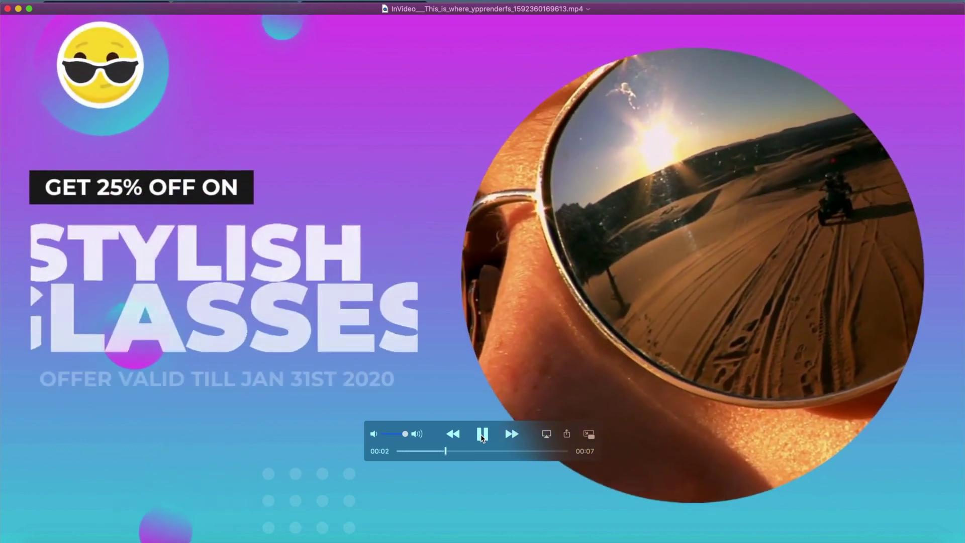
{"action": "left_click_drag", "start_coordinate": [405, 433], "coordinate": [387, 434]}
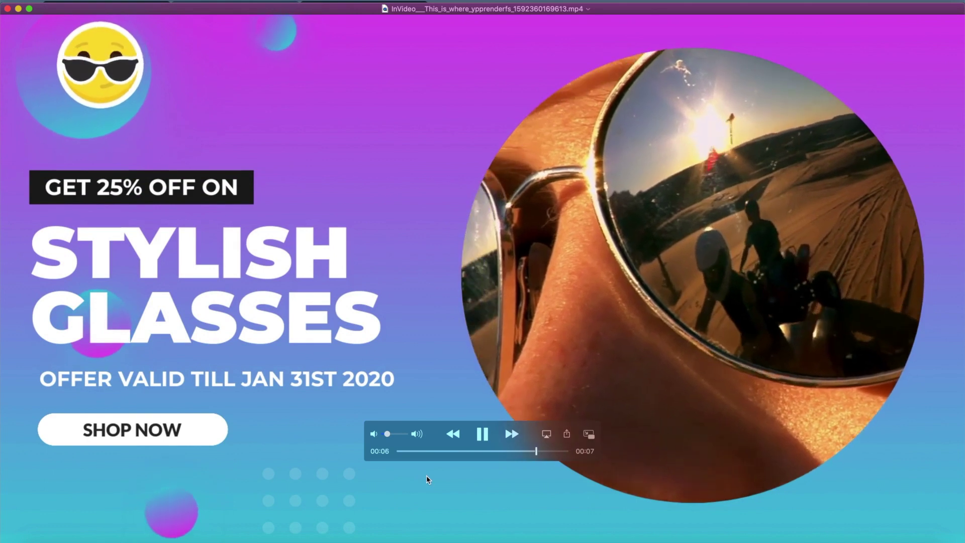
{"action": "left_click", "coordinate": [7, 10]}
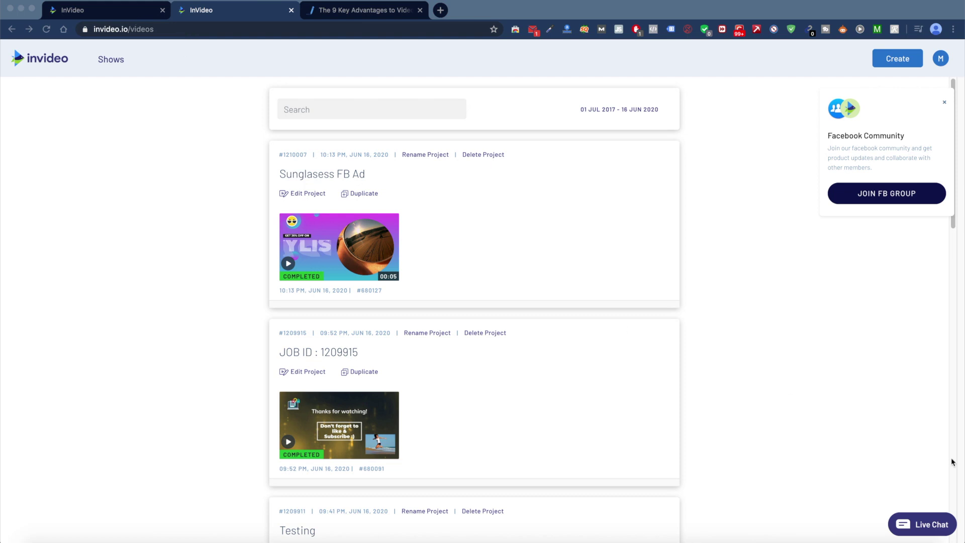
- Open the InVideo pricing page and compare the yearly prices and features of the Business and Unlimited plans
{"action": "left_click", "coordinate": [939, 525]}
{"action": "left_click", "coordinate": [938, 524]}
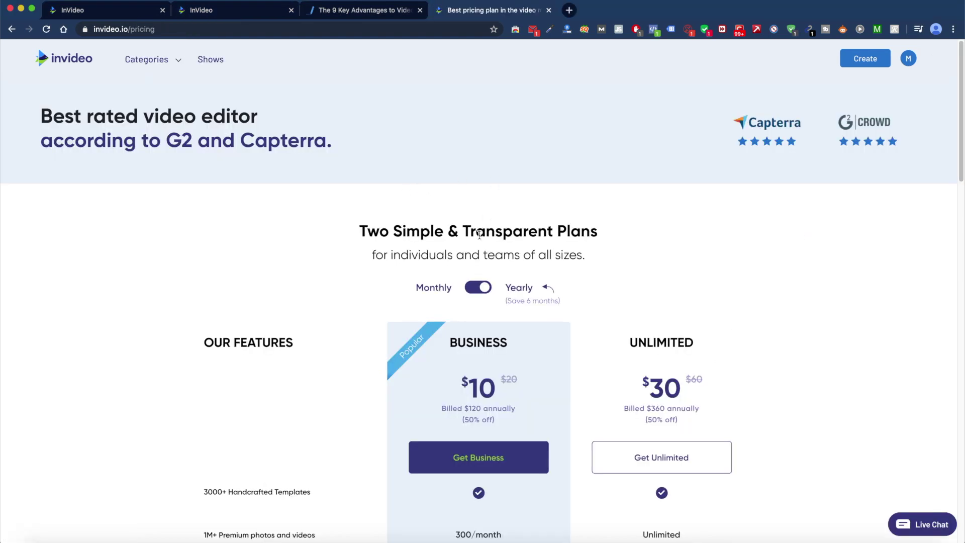
{"action": "scroll", "coordinate": [481, 230], "scroll_direction": "down", "scroll_amount": 3}
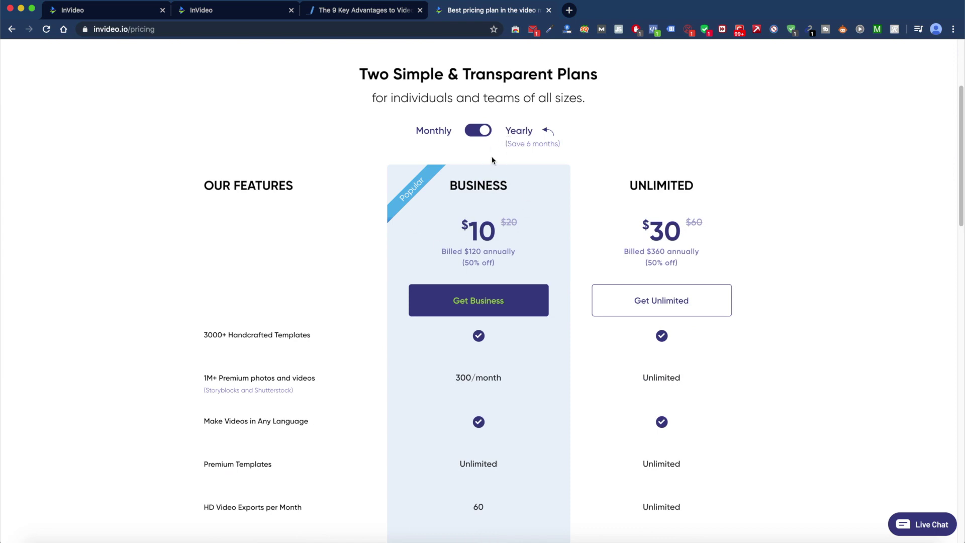
{"action": "scroll", "coordinate": [490, 131], "scroll_direction": "down", "scroll_amount": 1}
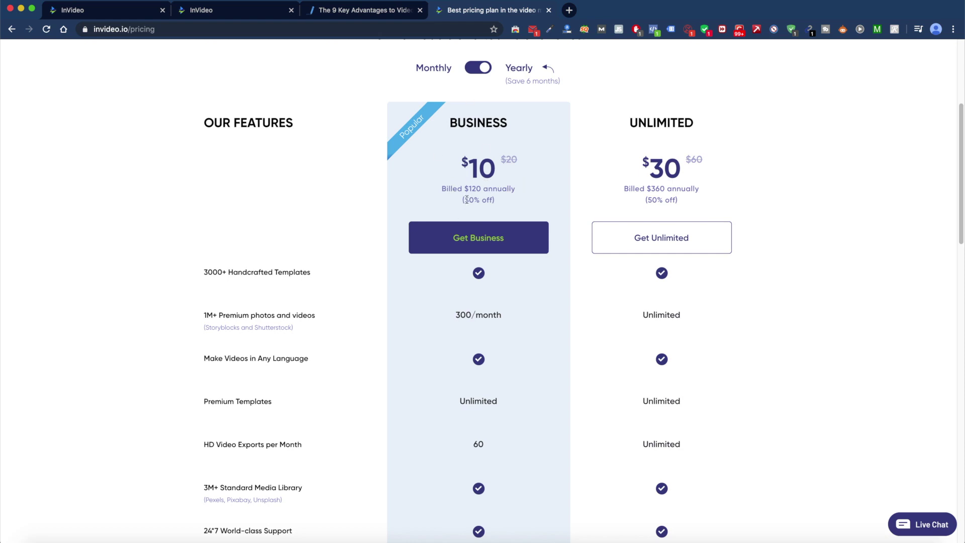
{"action": "scroll", "coordinate": [558, 200], "scroll_direction": "down", "scroll_amount": 1}
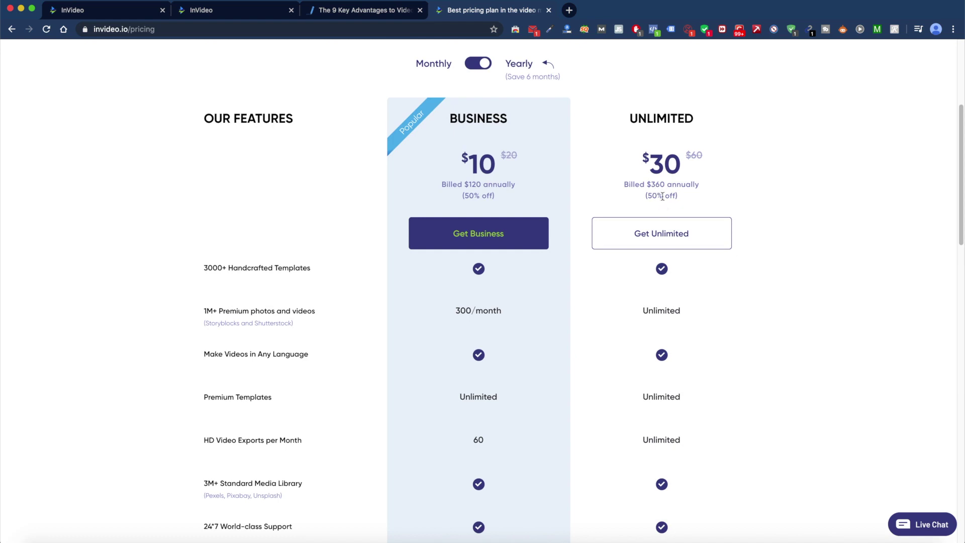
{"action": "scroll", "coordinate": [662, 196], "scroll_direction": "down", "scroll_amount": 5}
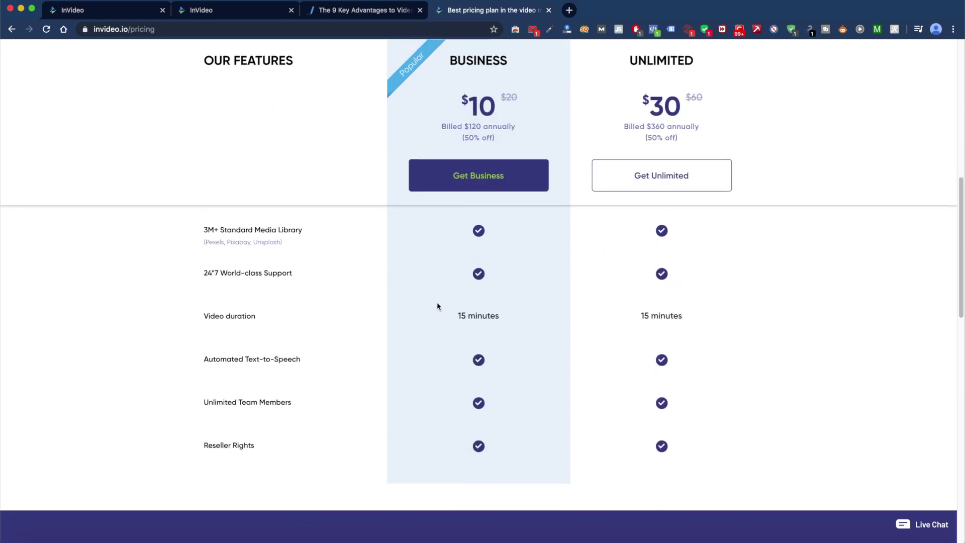
{"action": "scroll", "coordinate": [583, 331], "scroll_direction": "up", "scroll_amount": 4}
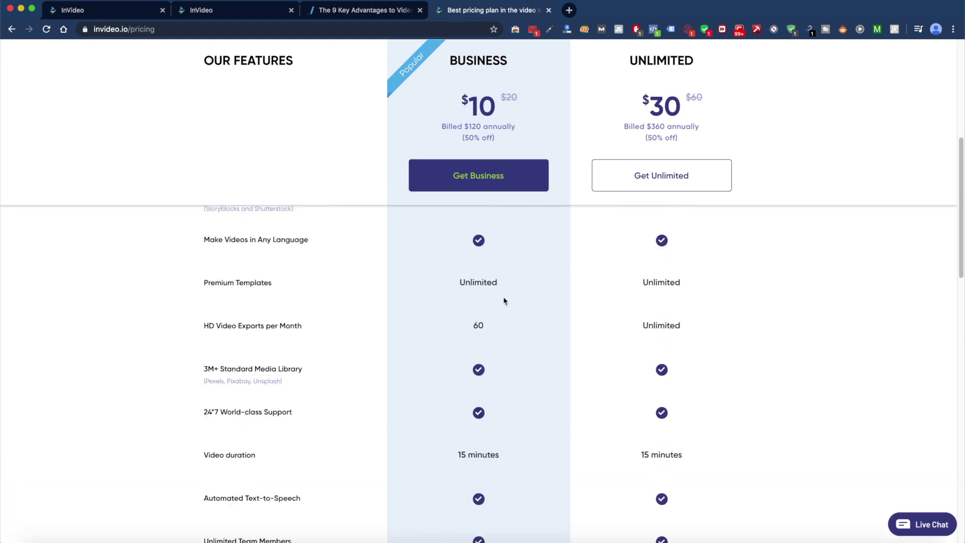
{"action": "scroll", "coordinate": [504, 300], "scroll_direction": "up", "scroll_amount": 2}
{"action": "scroll", "coordinate": [623, 341], "scroll_direction": "down", "scroll_amount": 1}
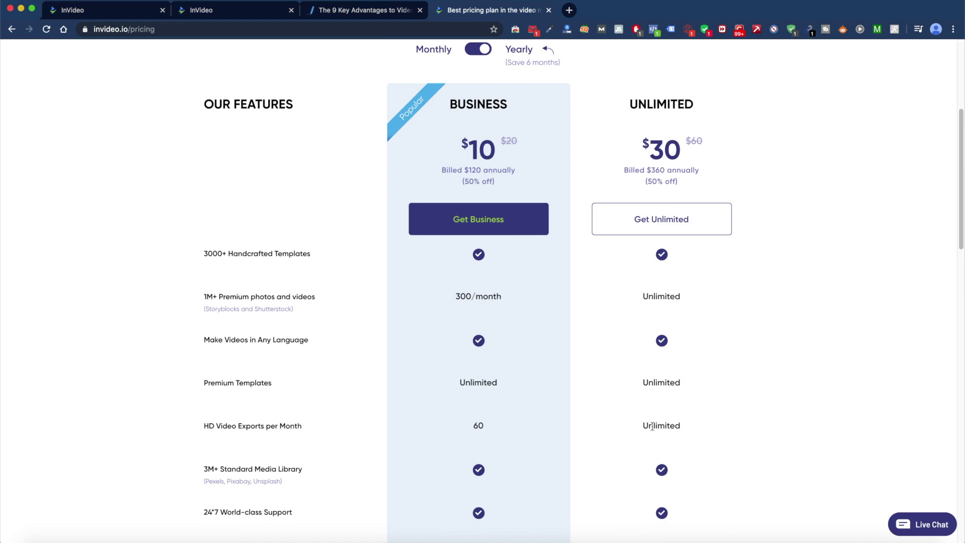
{"action": "scroll", "coordinate": [643, 402], "scroll_direction": "down", "scroll_amount": 1}
{"action": "scroll", "coordinate": [647, 402], "scroll_direction": "down", "scroll_amount": 5}
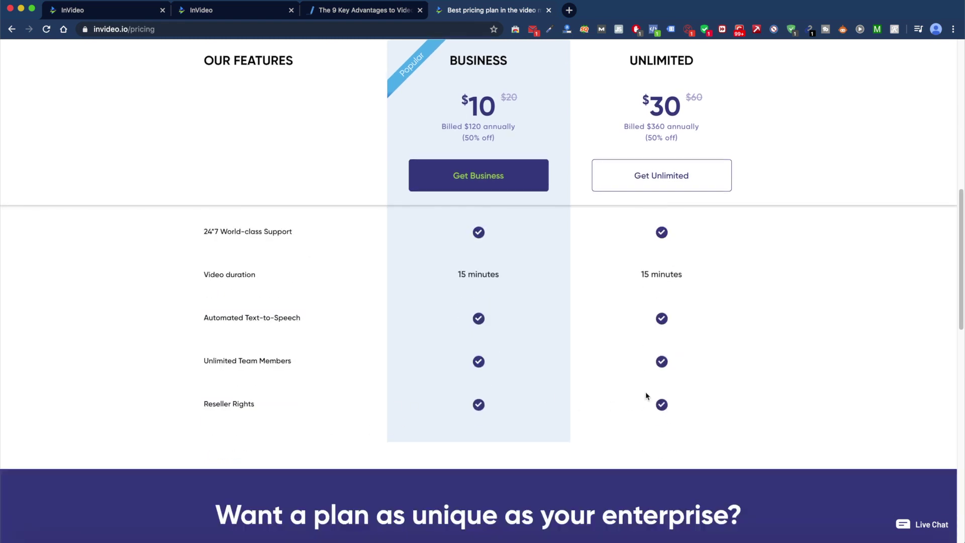
{"action": "scroll", "coordinate": [646, 395], "scroll_direction": "up", "scroll_amount": 4}
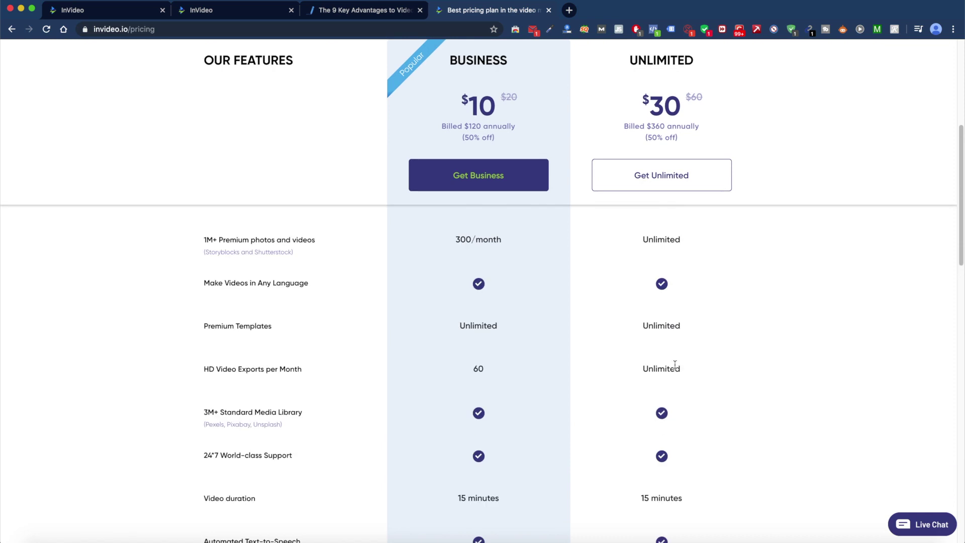
{"action": "scroll", "coordinate": [671, 344], "scroll_direction": "up", "scroll_amount": 2}
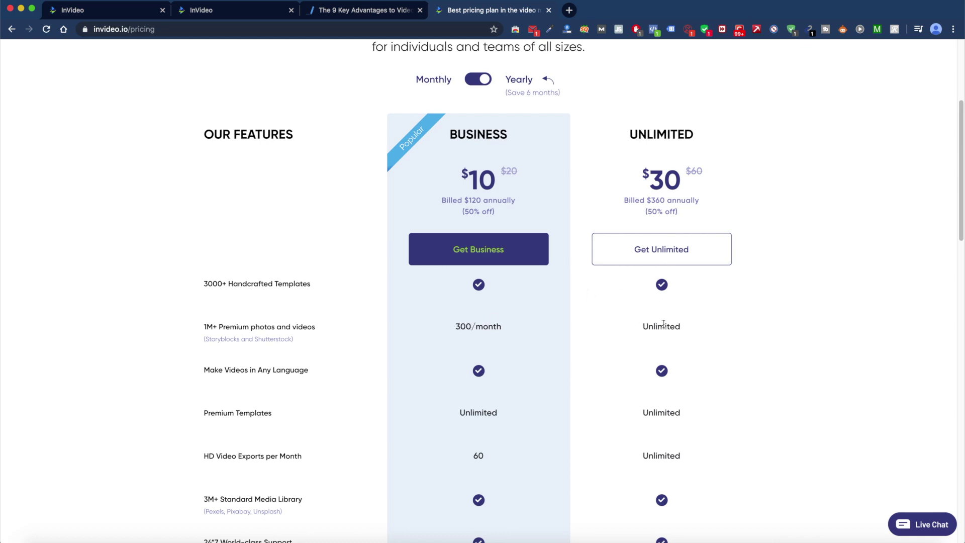
{"action": "scroll", "coordinate": [491, 107], "scroll_direction": "up", "scroll_amount": 2}
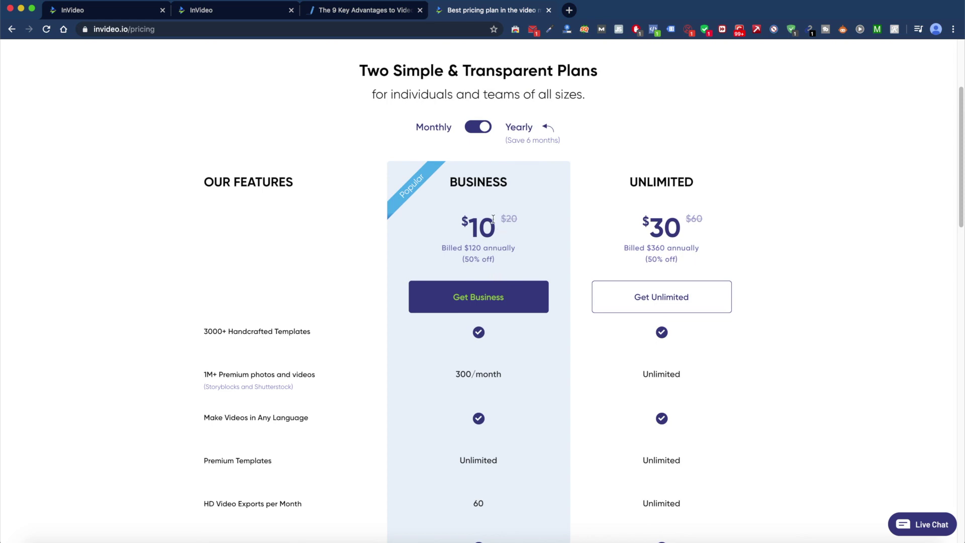
- Switch the plan prices to monthly billing and review both plans
{"action": "left_click", "coordinate": [472, 129]}
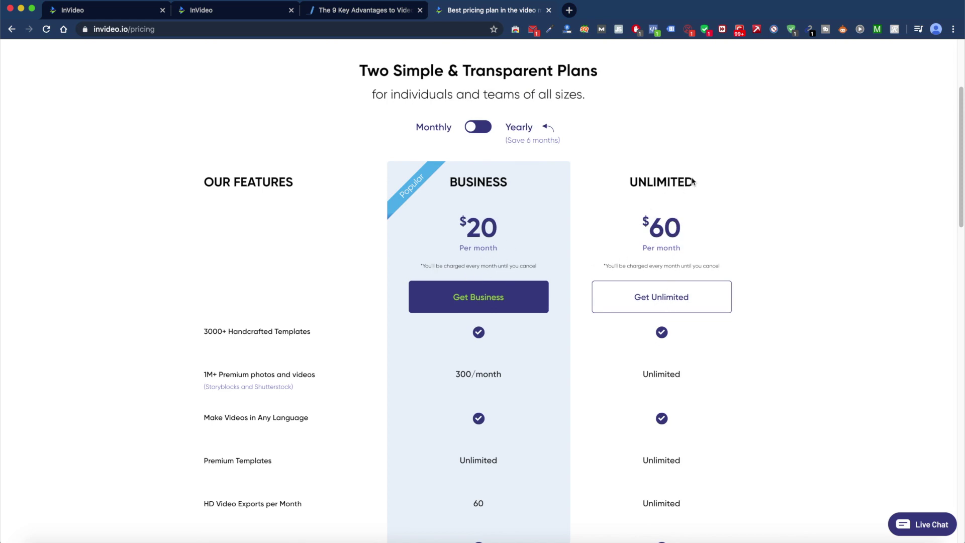
{"action": "scroll", "coordinate": [603, 288], "scroll_direction": "down", "scroll_amount": 10}
{"action": "scroll", "coordinate": [601, 282], "scroll_direction": "up", "scroll_amount": 15}
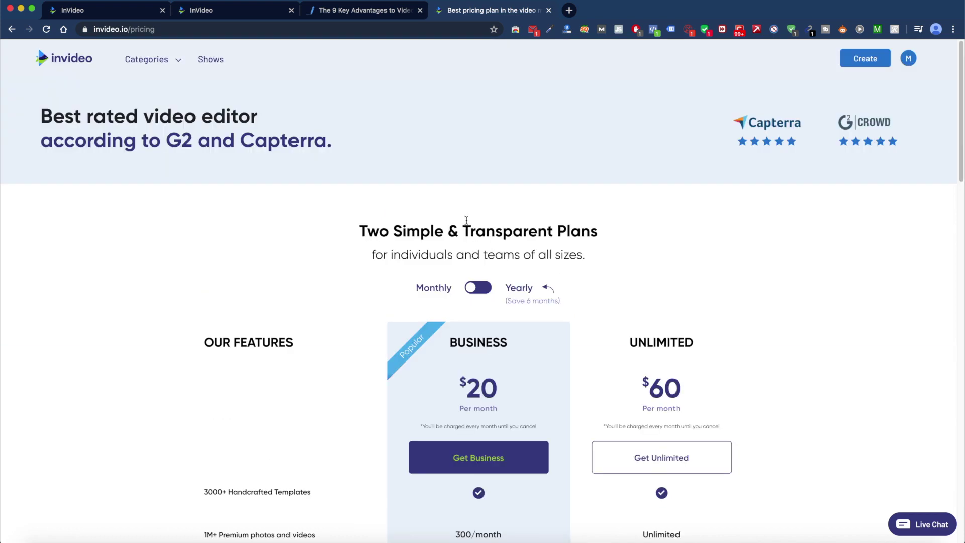
- Switch the plan prices back to yearly billing and go through the Business and Unlimited feature list again
{"action": "left_click", "coordinate": [475, 287]}
{"action": "scroll", "coordinate": [440, 277], "scroll_direction": "down", "scroll_amount": 3}
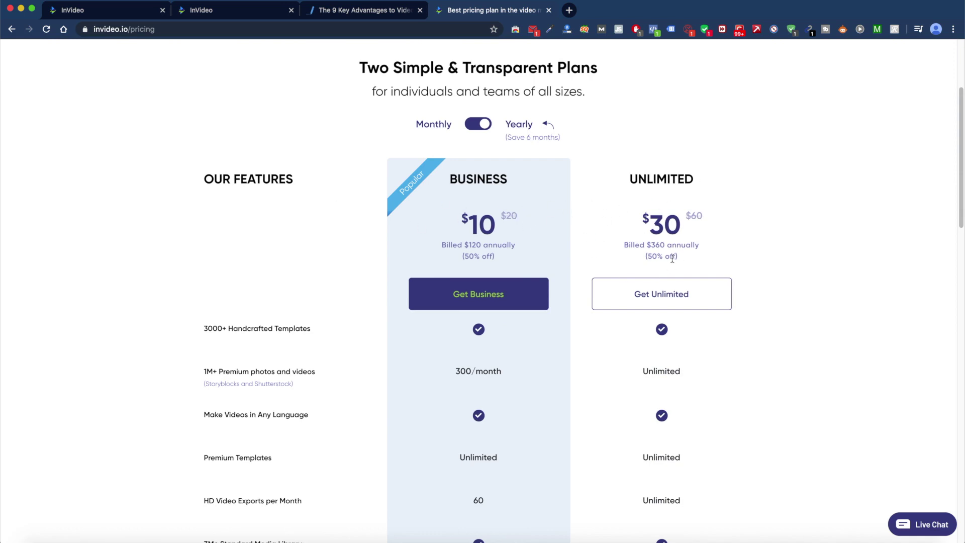
{"action": "scroll", "coordinate": [642, 284], "scroll_direction": "down", "scroll_amount": 3}
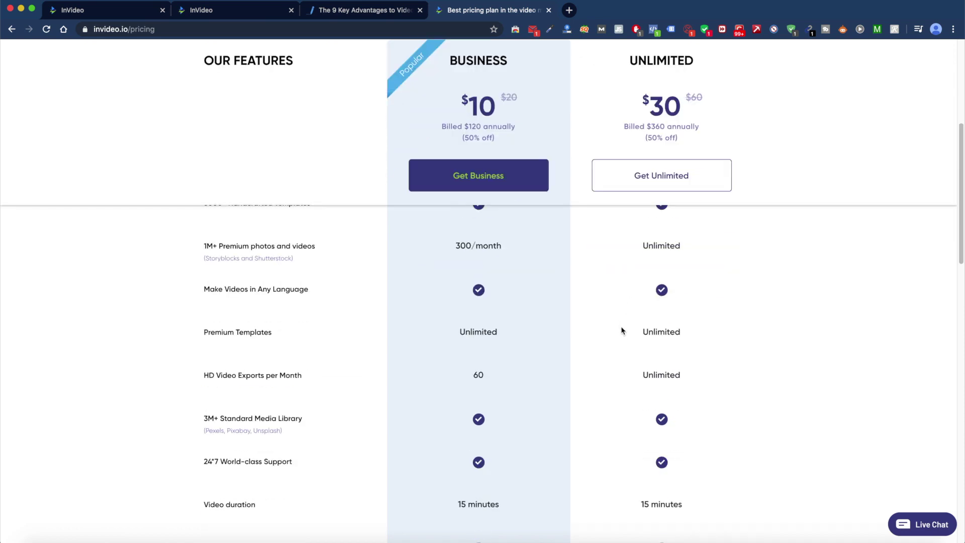
{"action": "scroll", "coordinate": [621, 329], "scroll_direction": "up", "scroll_amount": 3}
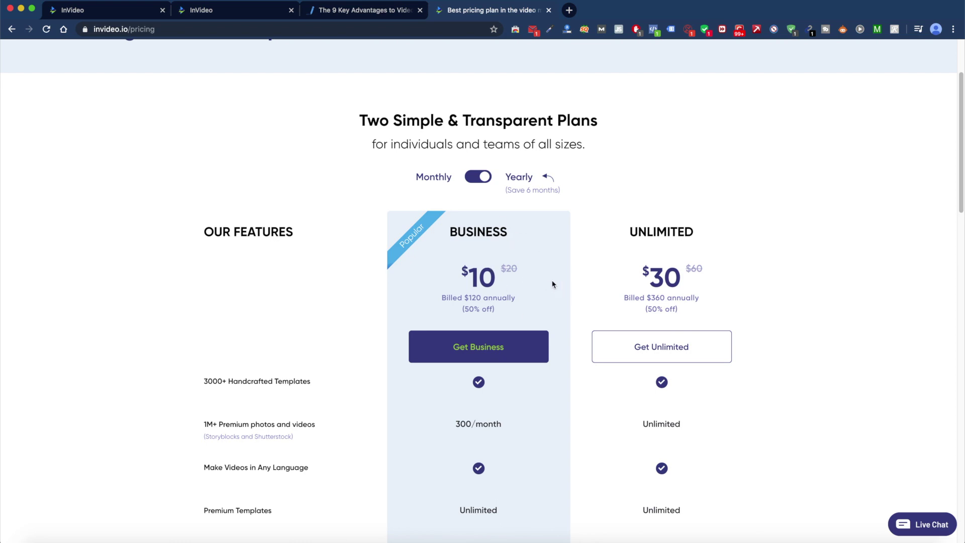
{"action": "scroll", "coordinate": [578, 287], "scroll_direction": "down", "scroll_amount": 4}
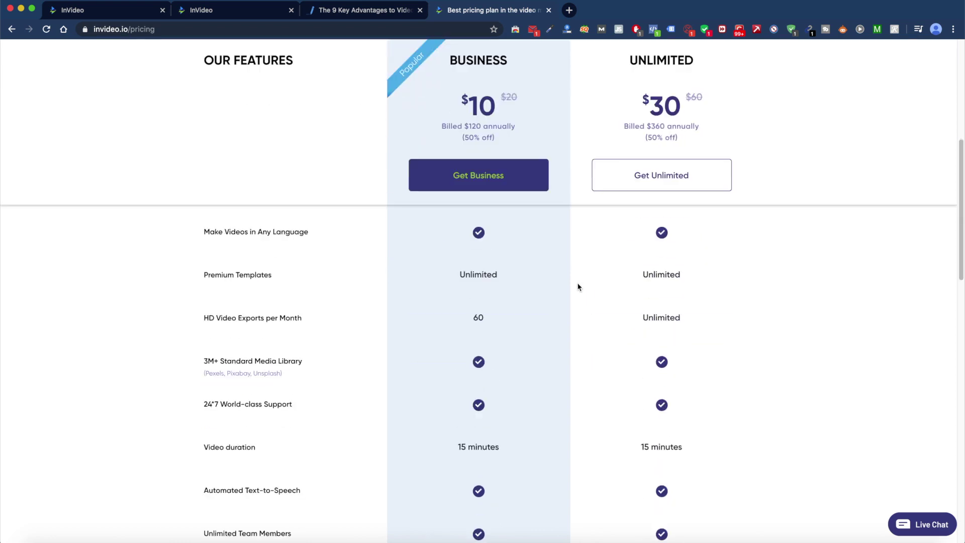
{"action": "scroll", "coordinate": [578, 287], "scroll_direction": "down", "scroll_amount": 5}
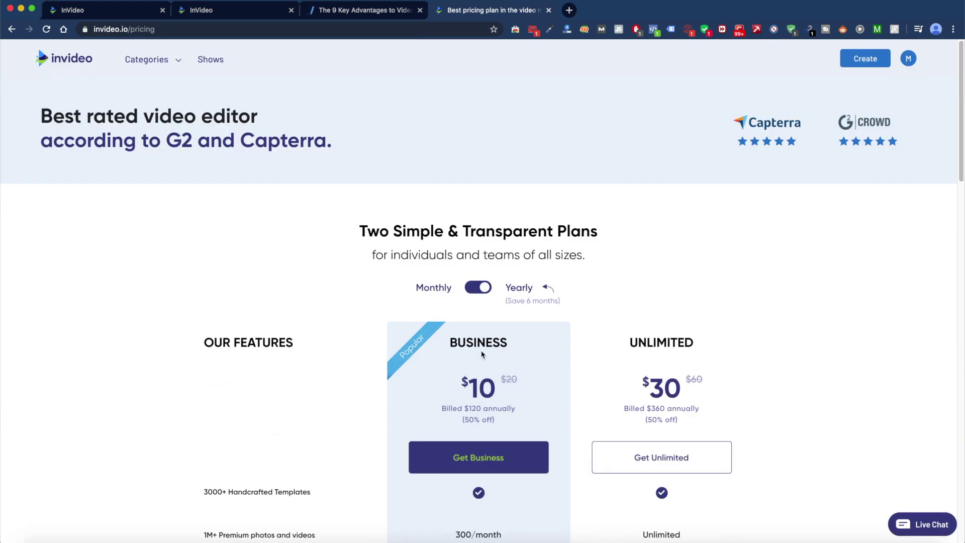